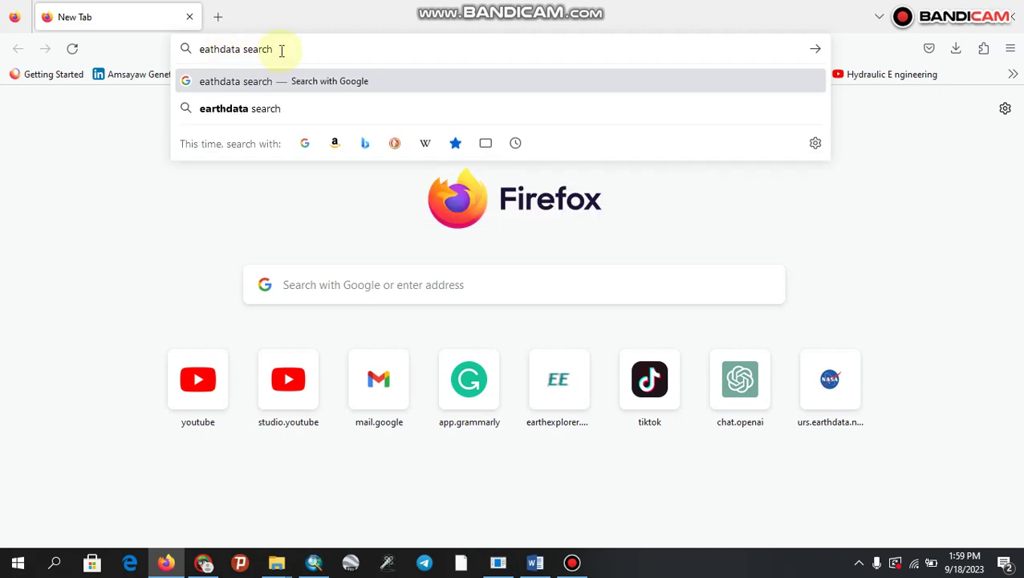
# - Search the web for "eathdata search" and open the Earthdata Search - NASA site
pyautogui.moveTo(281, 49); pyautogui.dragTo(194, 44)
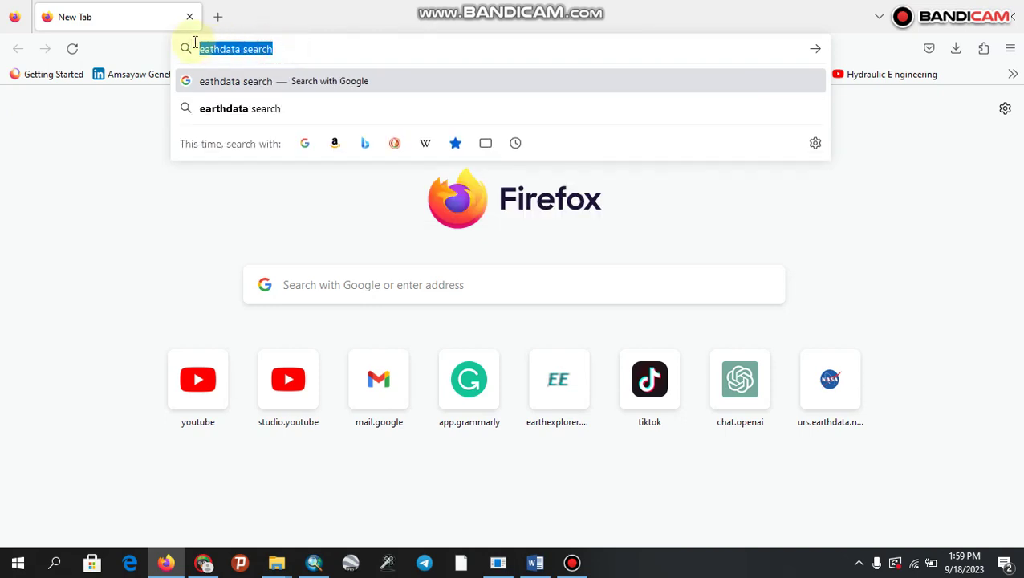
pyautogui.click(277, 55)
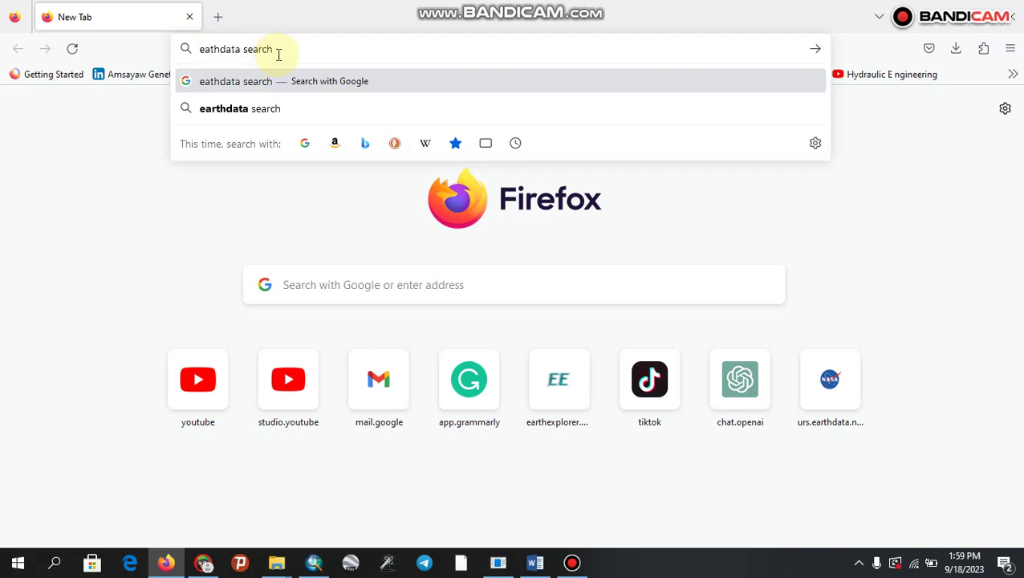
pyautogui.press('Return')
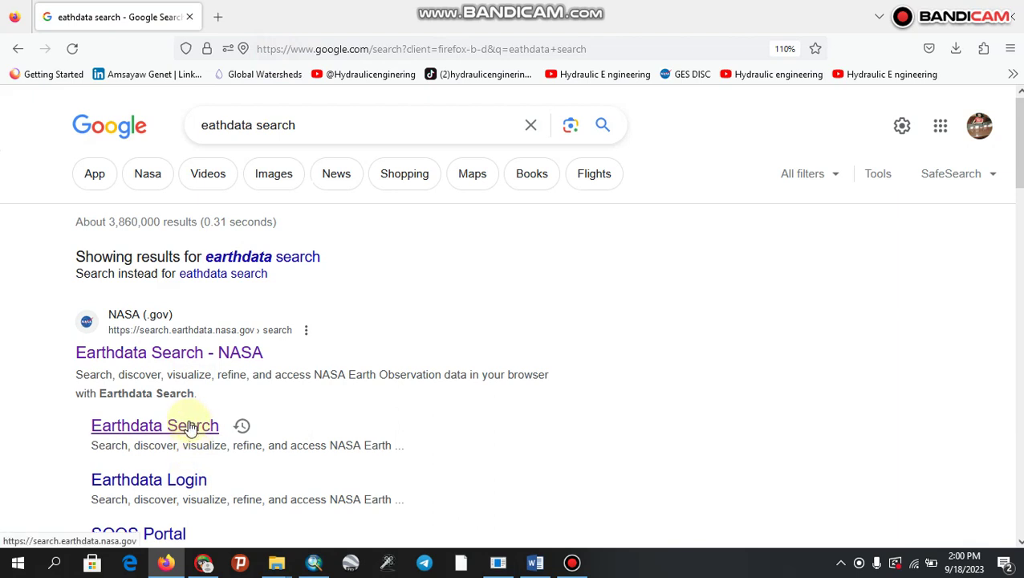
pyautogui.click(172, 357)
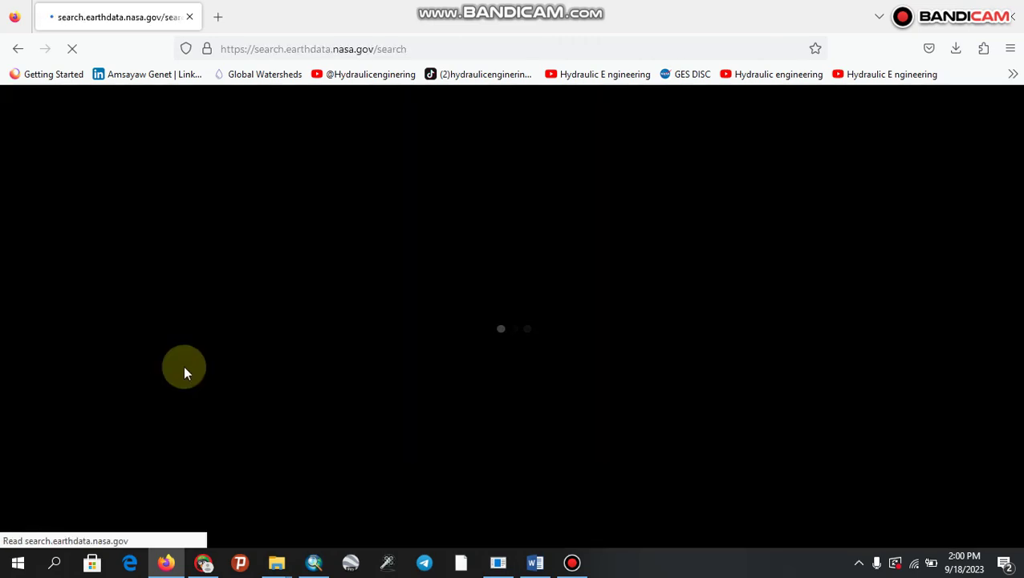
pyautogui.moveTo(271, 564)
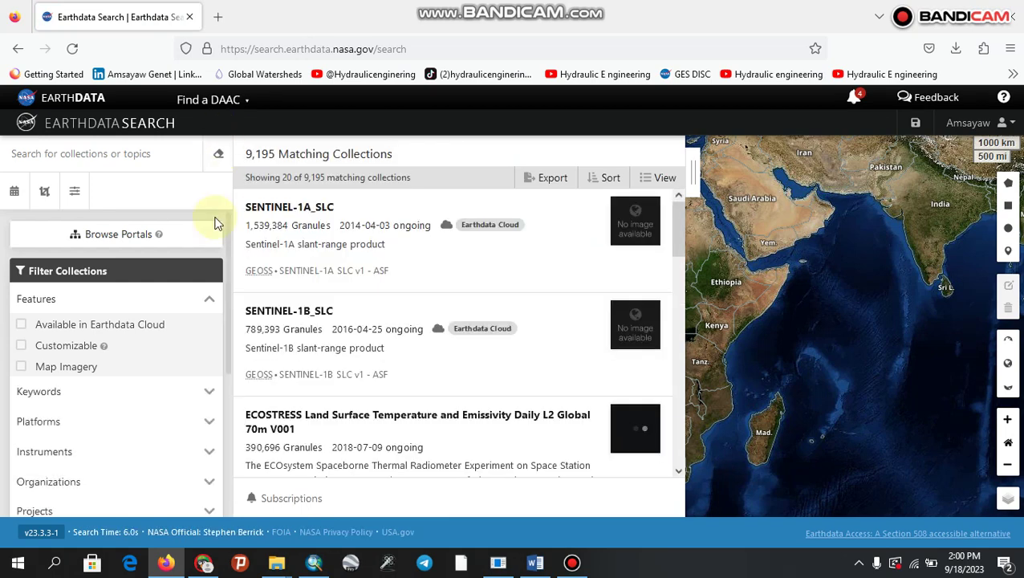
# - Collapse the matching collections list to expose the map, and filter the collections by the ASTER instrument
pyautogui.click(663, 178)
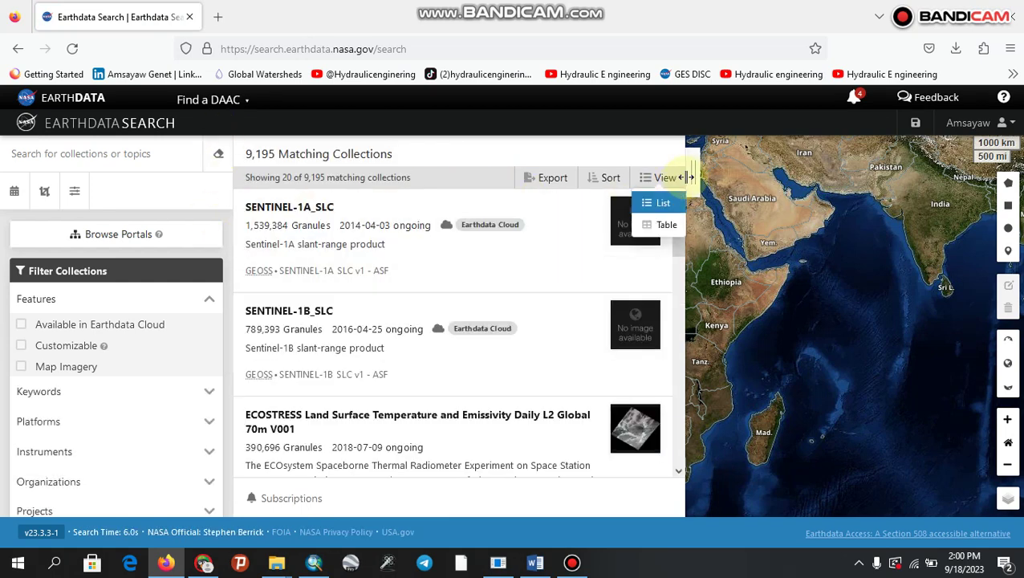
pyautogui.moveTo(695, 171); pyautogui.dragTo(332, 162)
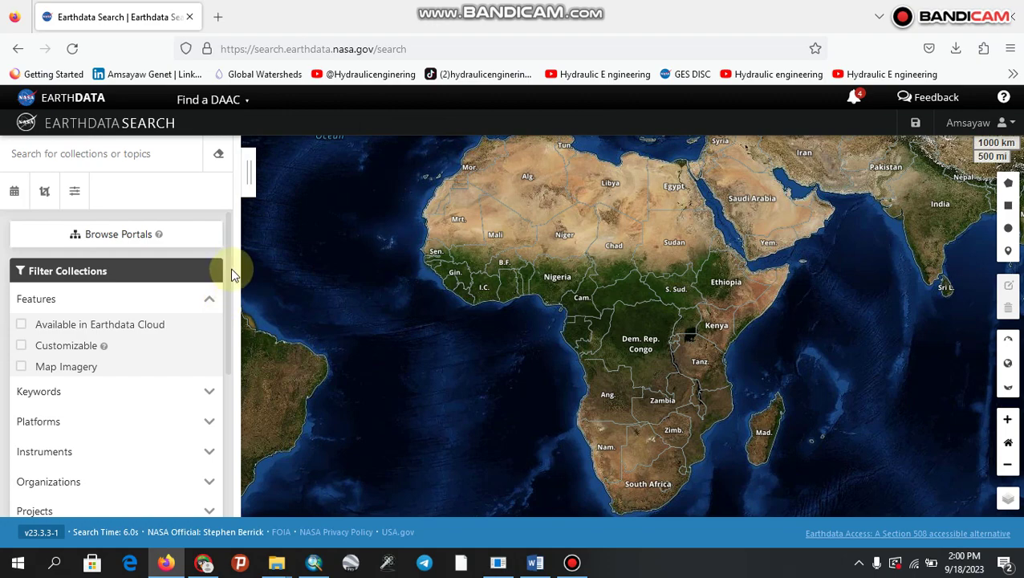
pyautogui.scroll(-2, 229, 321)
pyautogui.scroll(-4, 231, 337)
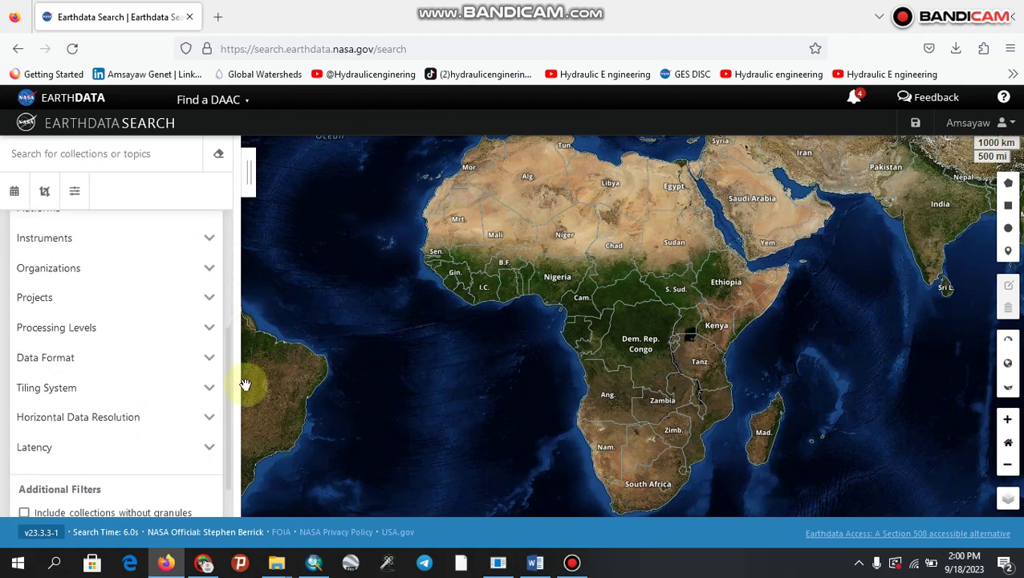
pyautogui.click(209, 239)
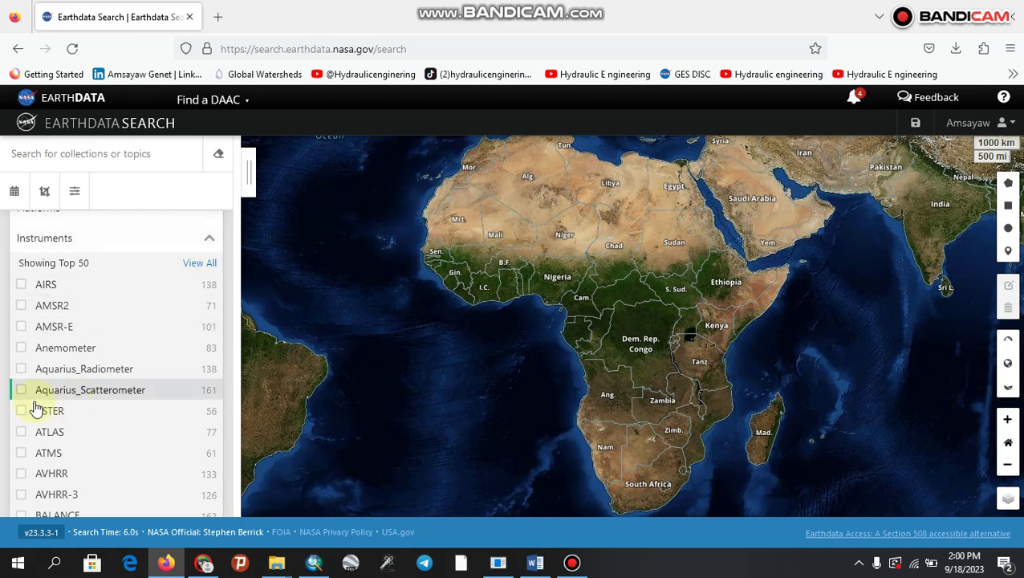
pyautogui.click(20, 412)
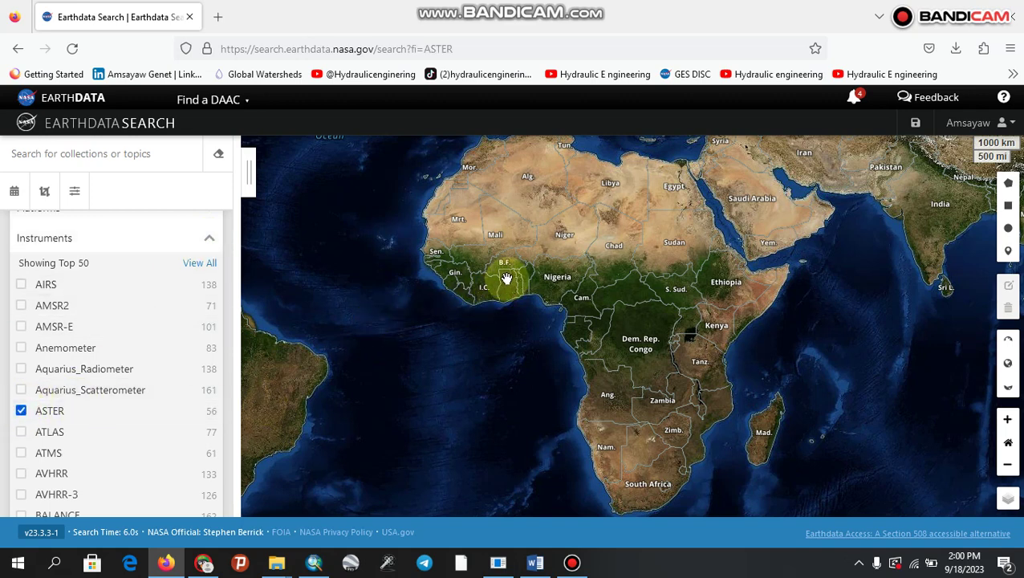
# - Zoom the map in on central Ethiopia, centring the area around Hosaina and Shashemene south of Addis Ababa
pyautogui.moveTo(506, 277); pyautogui.dragTo(419, 291)
pyautogui.moveTo(531, 291); pyautogui.dragTo(477, 259)
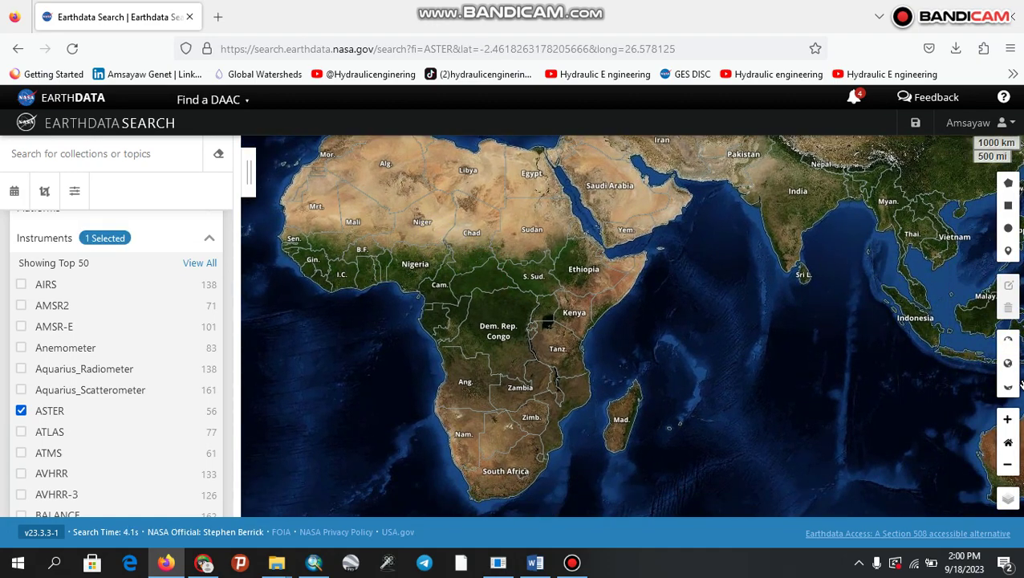
pyautogui.click(1010, 419)
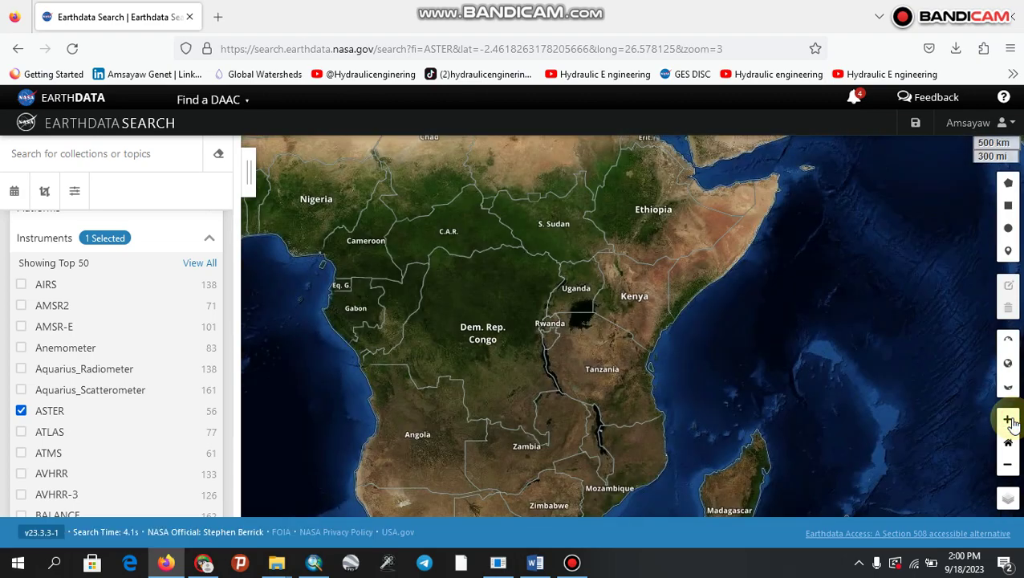
pyautogui.moveTo(694, 207); pyautogui.dragTo(513, 351)
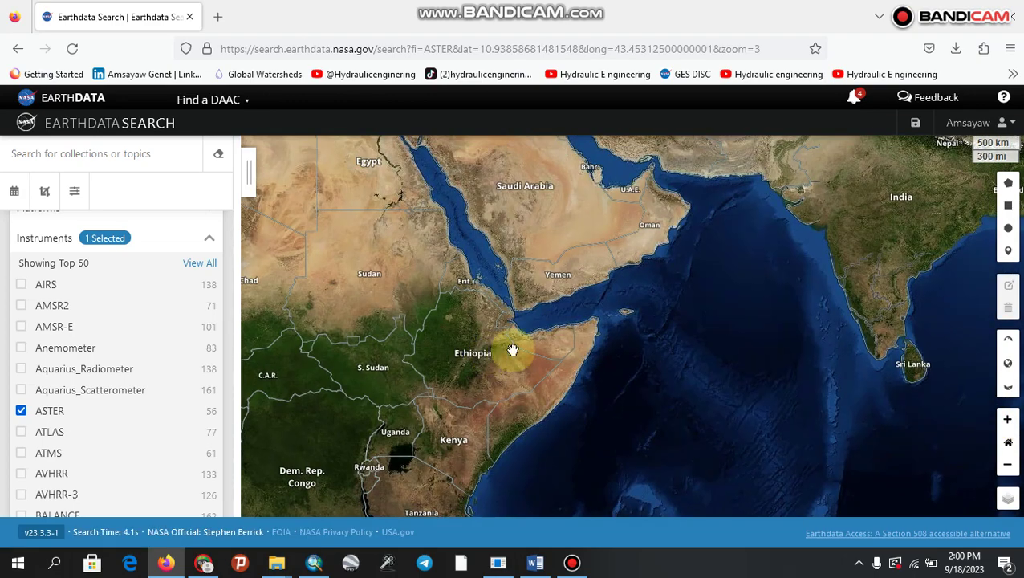
pyautogui.click(1009, 419)
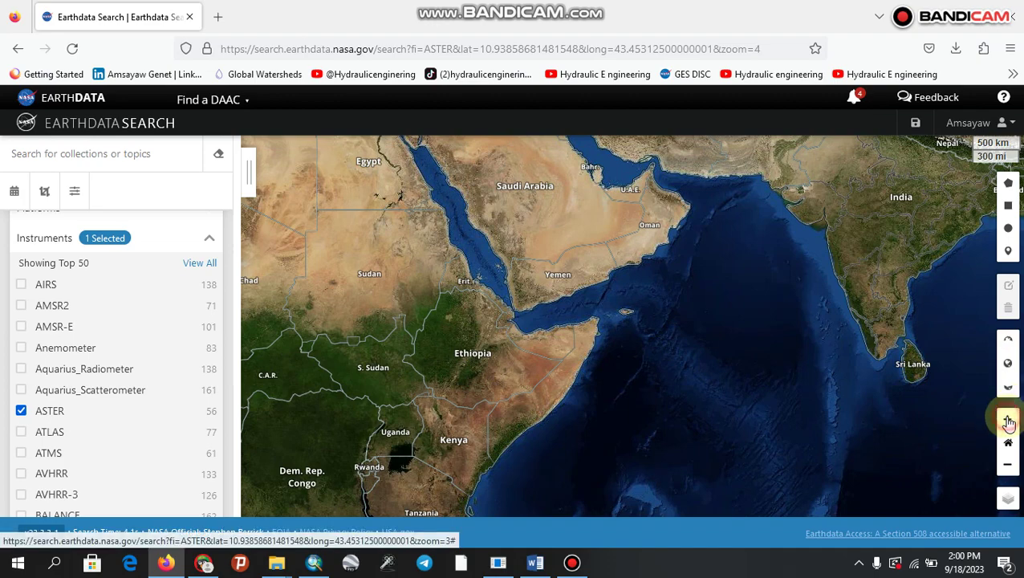
pyautogui.click(1008, 421)
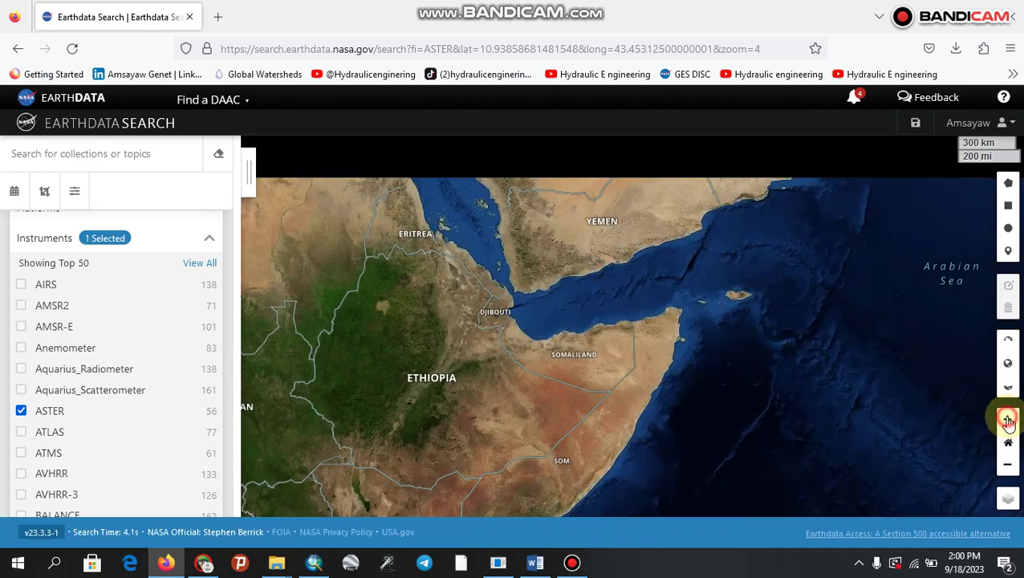
pyautogui.click(1009, 421)
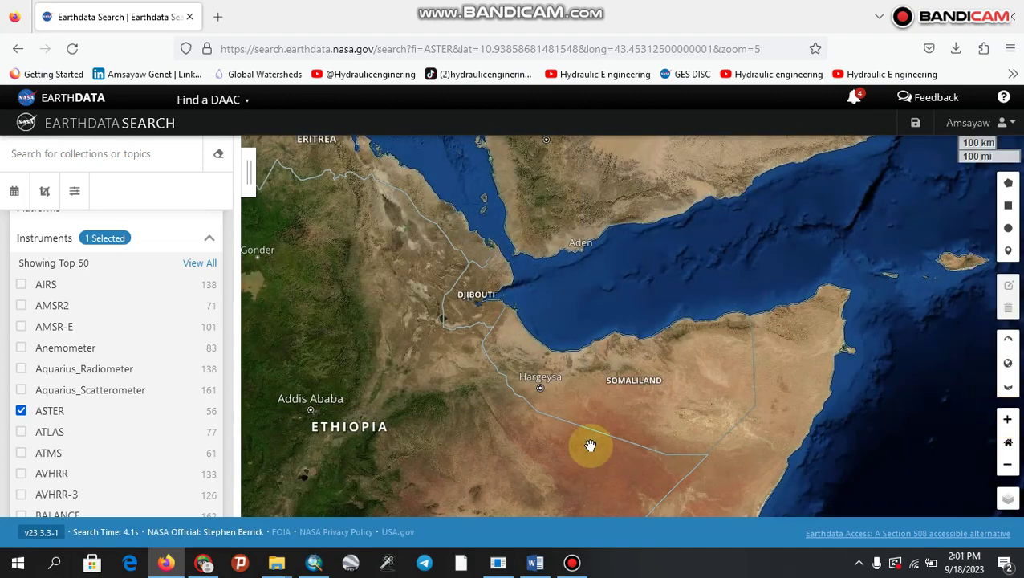
pyautogui.moveTo(590, 446); pyautogui.dragTo(765, 216)
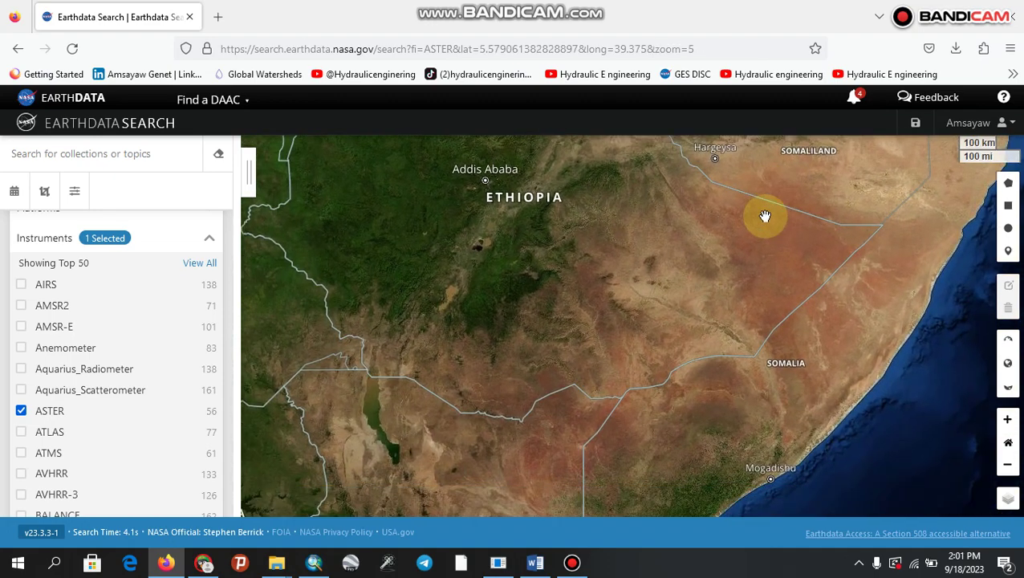
pyautogui.click(1010, 421)
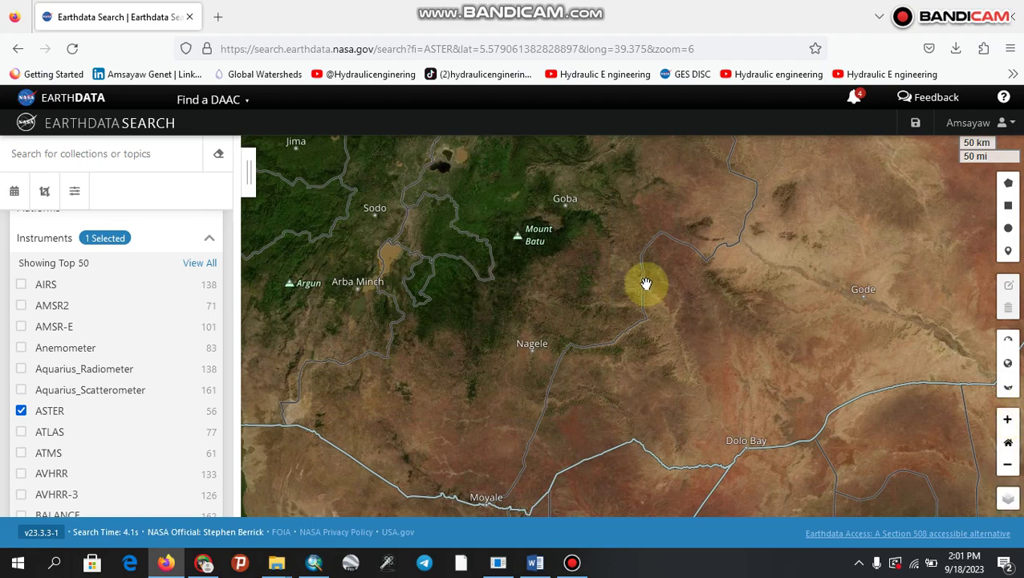
pyautogui.moveTo(645, 285); pyautogui.dragTo(843, 341)
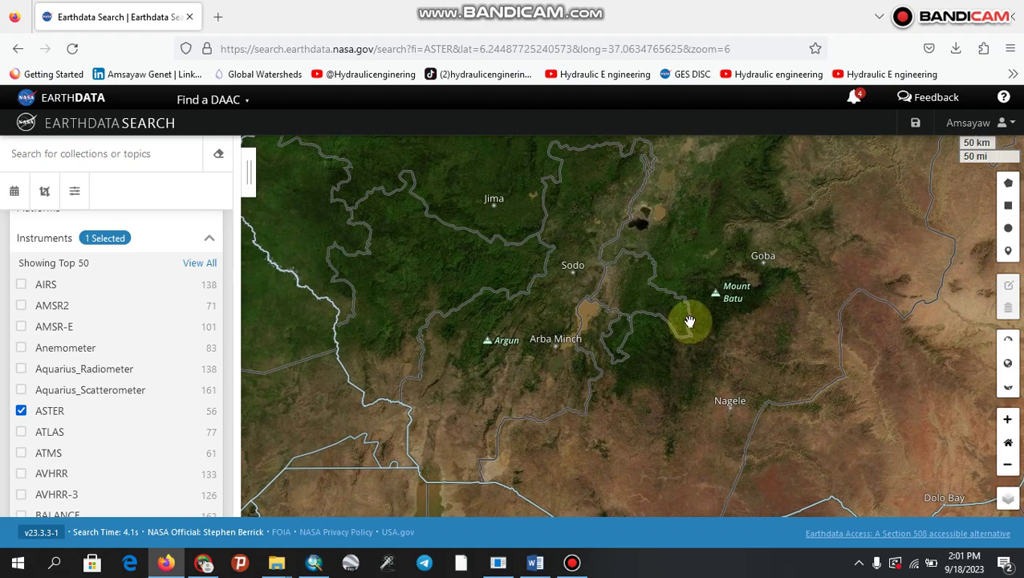
pyautogui.moveTo(688, 320); pyautogui.dragTo(660, 470)
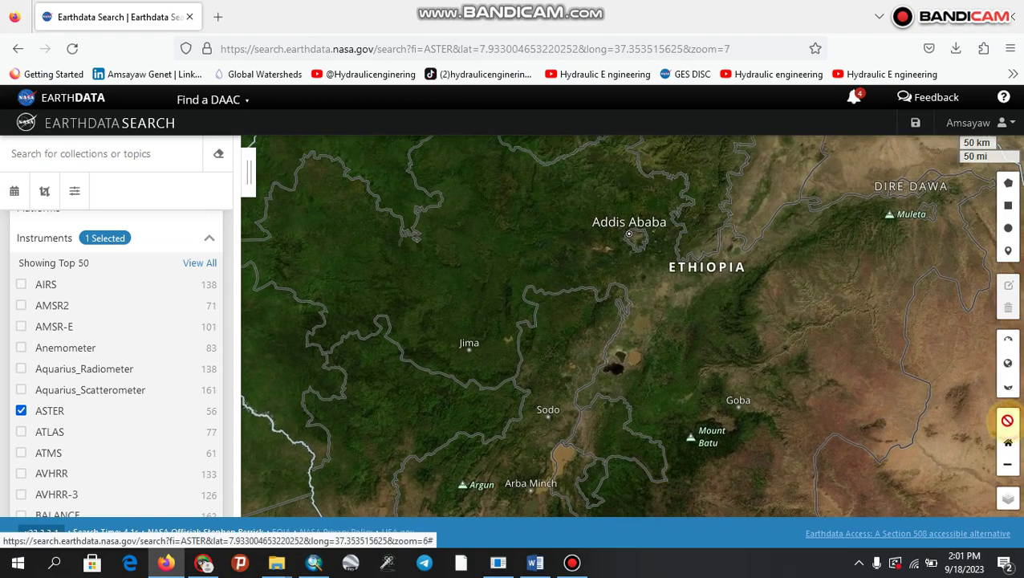
pyautogui.click(1008, 420)
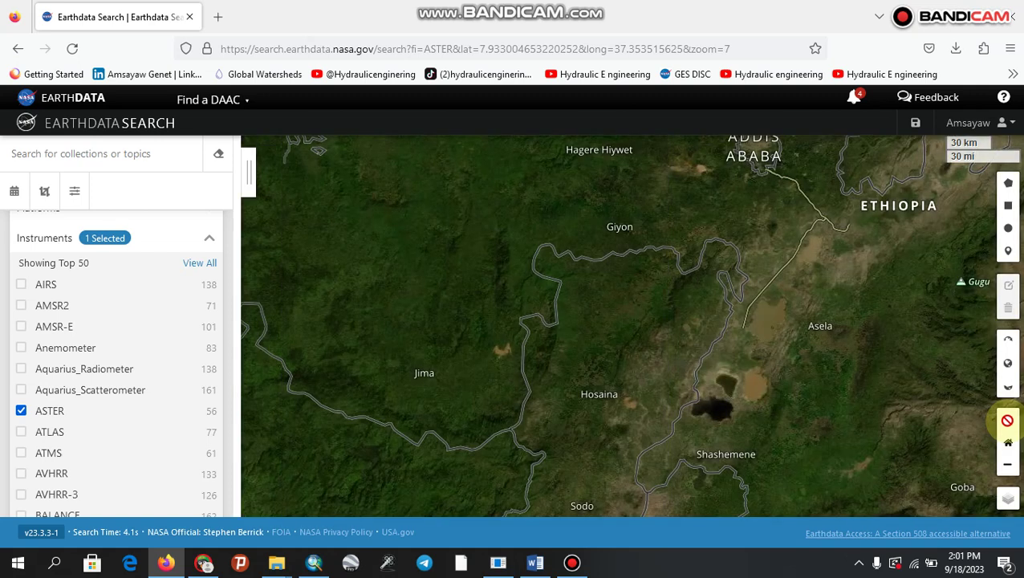
pyautogui.moveTo(873, 372); pyautogui.dragTo(846, 430)
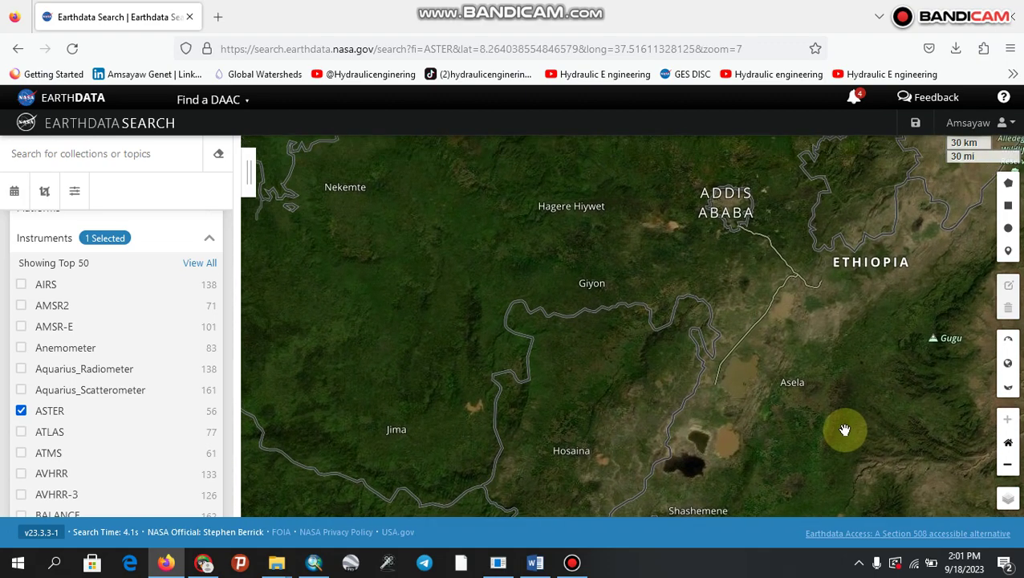
pyautogui.moveTo(633, 387); pyautogui.dragTo(599, 302)
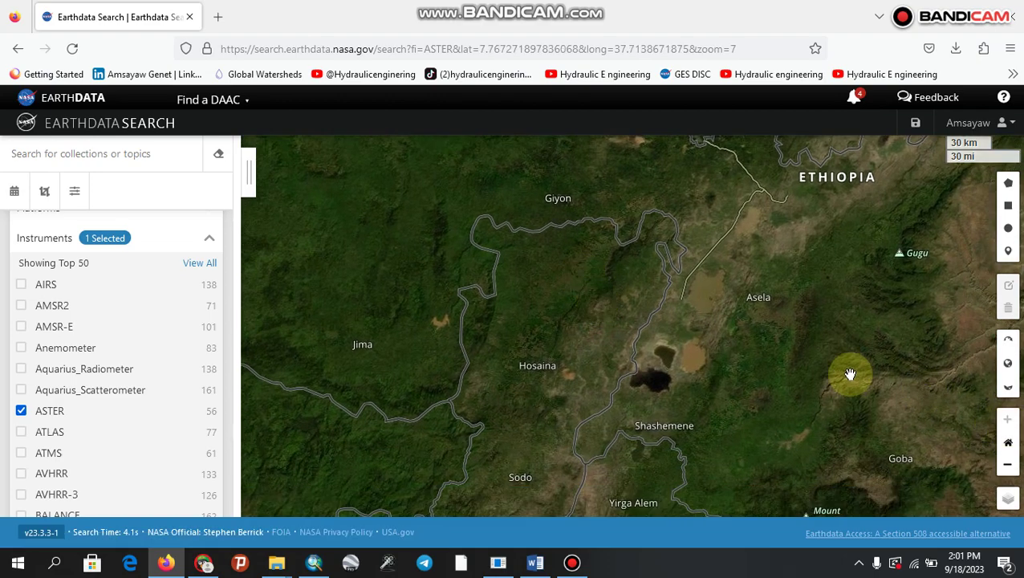
pyautogui.moveTo(576, 306); pyautogui.dragTo(542, 286)
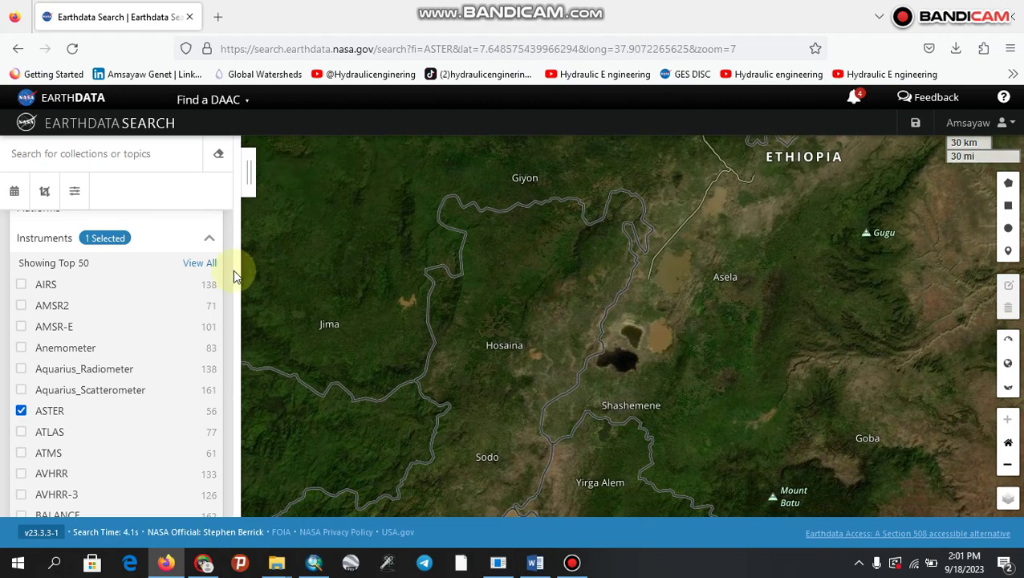
pyautogui.click(46, 193)
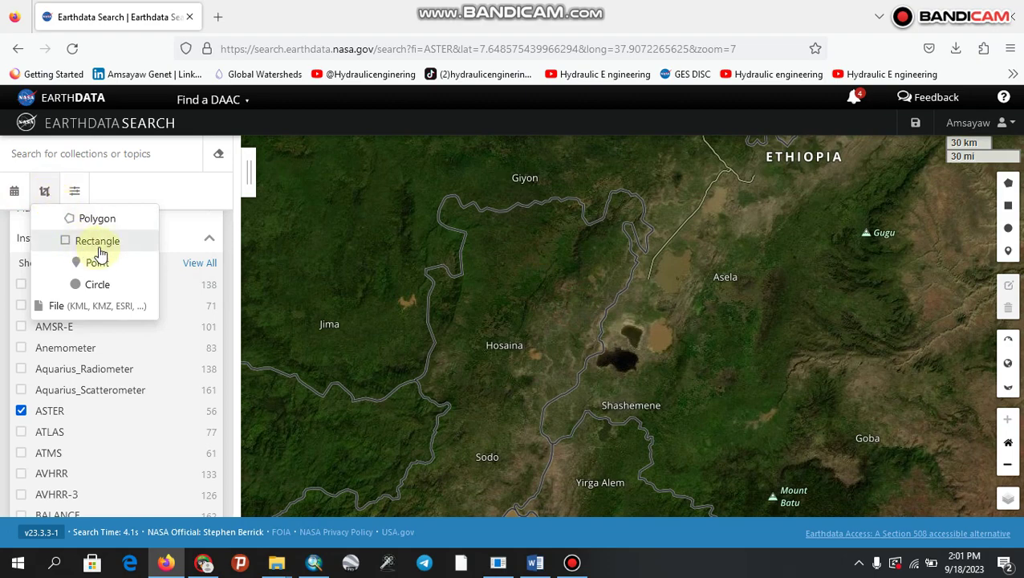
pyautogui.click(89, 304)
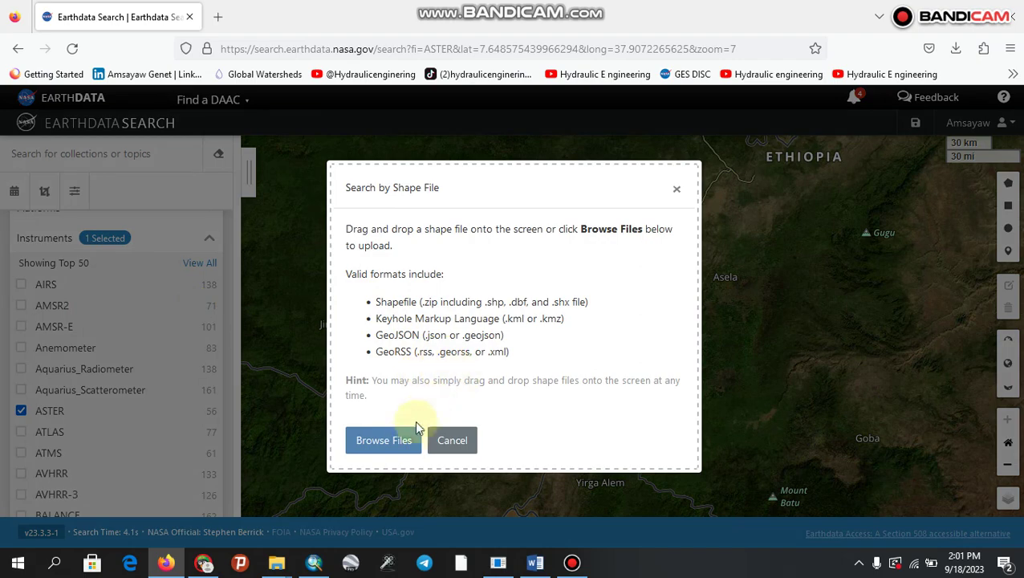
pyautogui.click(400, 440)
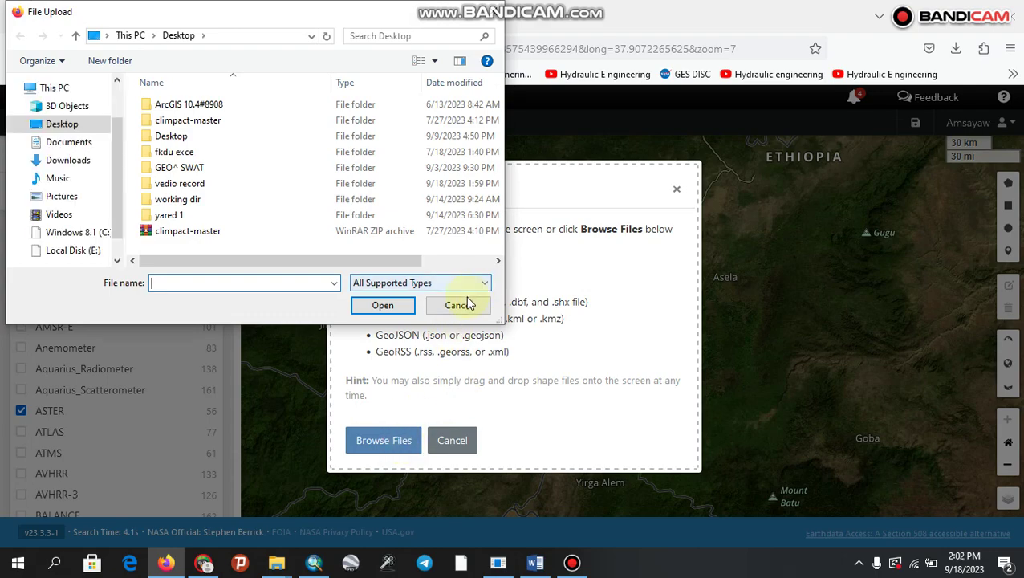
pyautogui.click(465, 305)
pyautogui.click(452, 440)
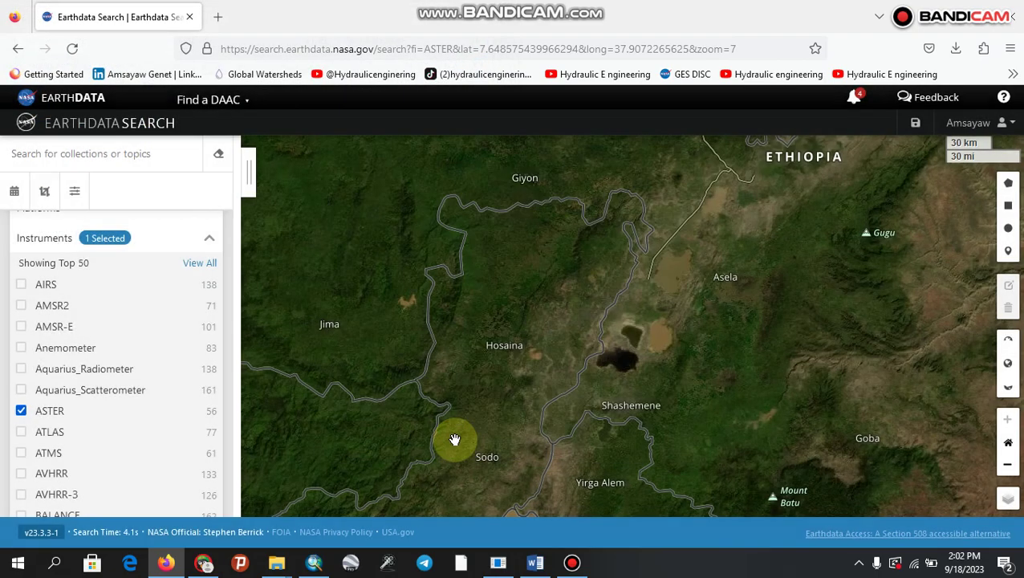
# - Draw a rectangular spatial filter around Hosaina, from about 7.26, 37.49 in the southwest to about 8.24, 38.71 in the northeast
pyautogui.click(47, 194)
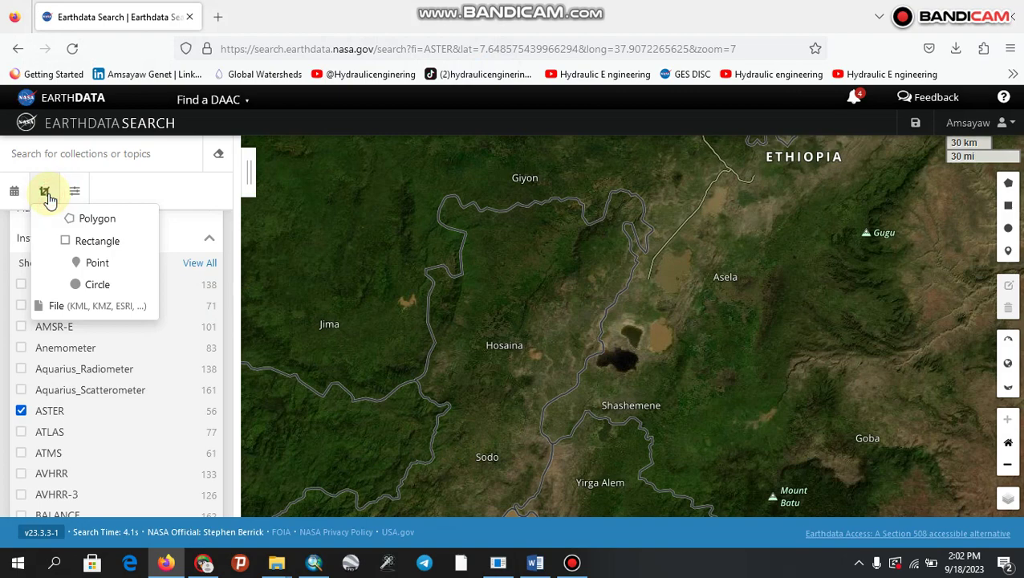
pyautogui.click(69, 244)
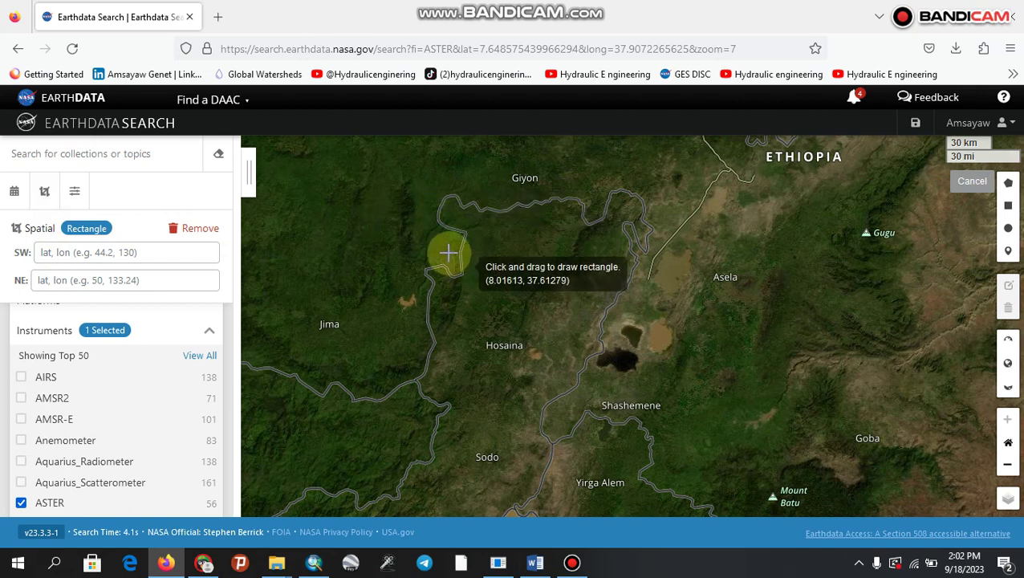
pyautogui.moveTo(443, 230)
pyautogui.mouseDown()
pyautogui.moveTo(518, 367)
pyautogui.moveTo(640, 382)
pyautogui.moveTo(662, 392)
pyautogui.moveTo(654, 404)
pyautogui.mouseUp()
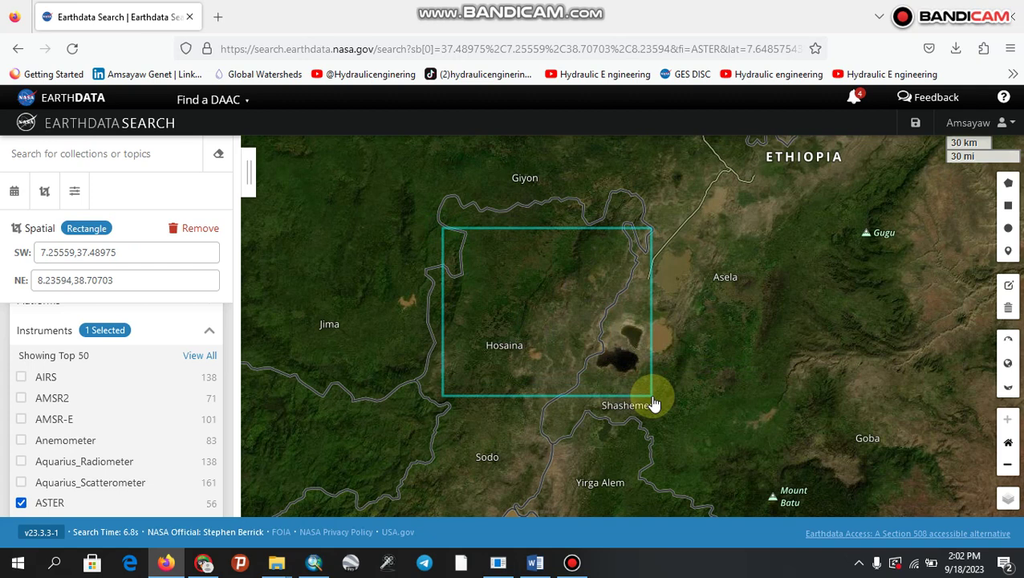
# - Open the ASTER Global Digital Elevation Model V003 collection and request all its matching granules through Direct Download
pyautogui.click(297, 179)
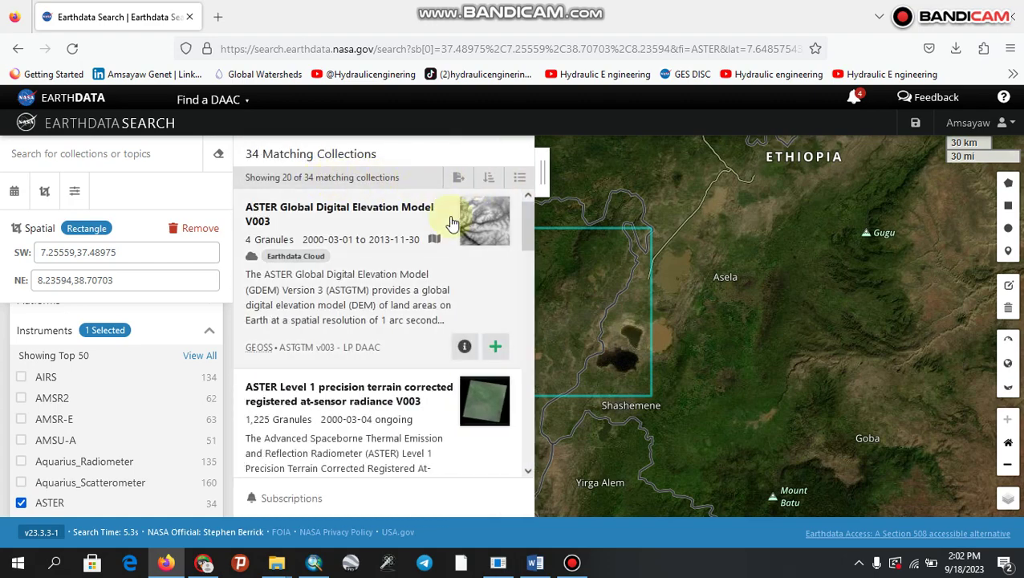
pyautogui.click(386, 216)
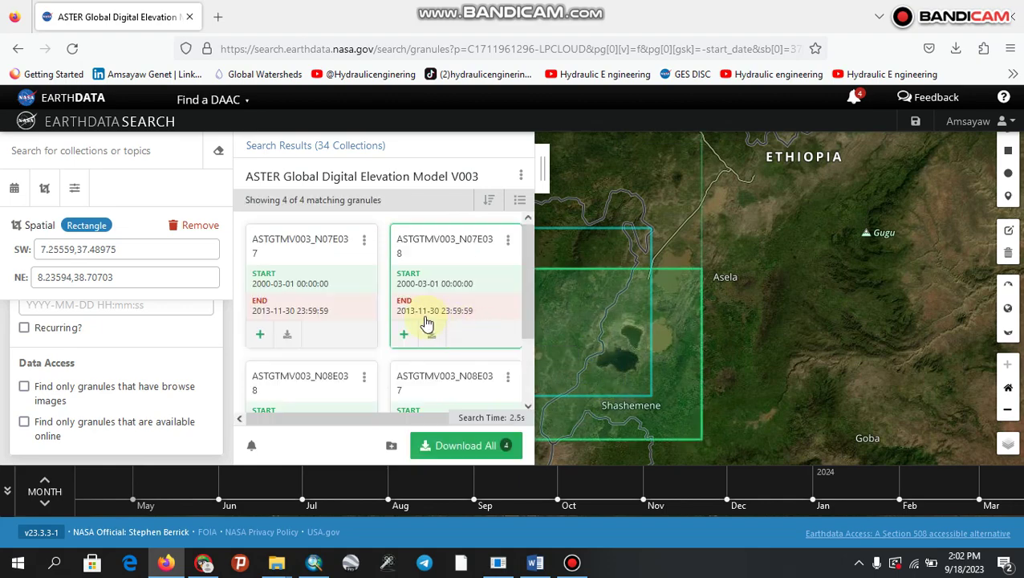
pyautogui.click(458, 447)
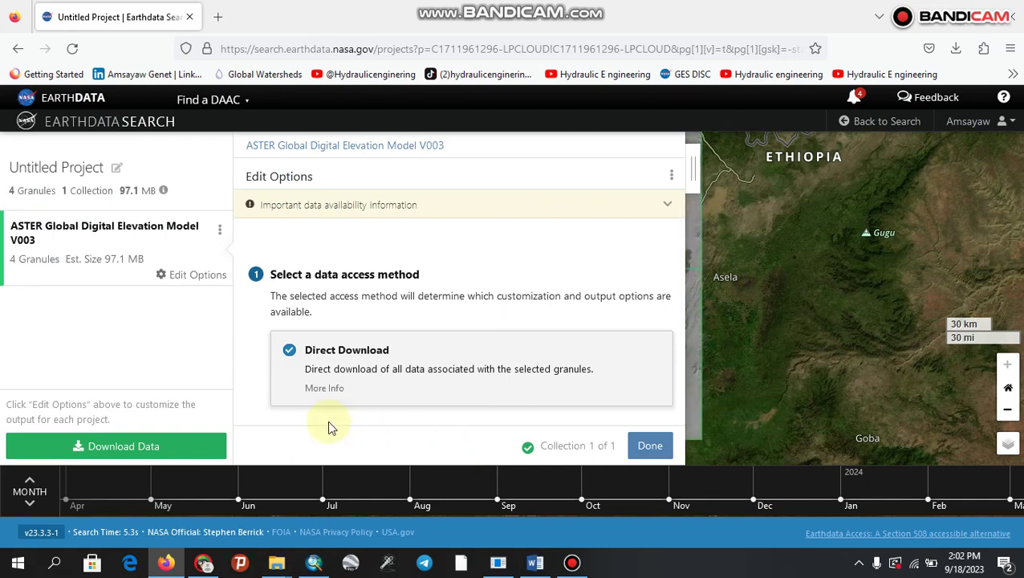
pyautogui.click(146, 448)
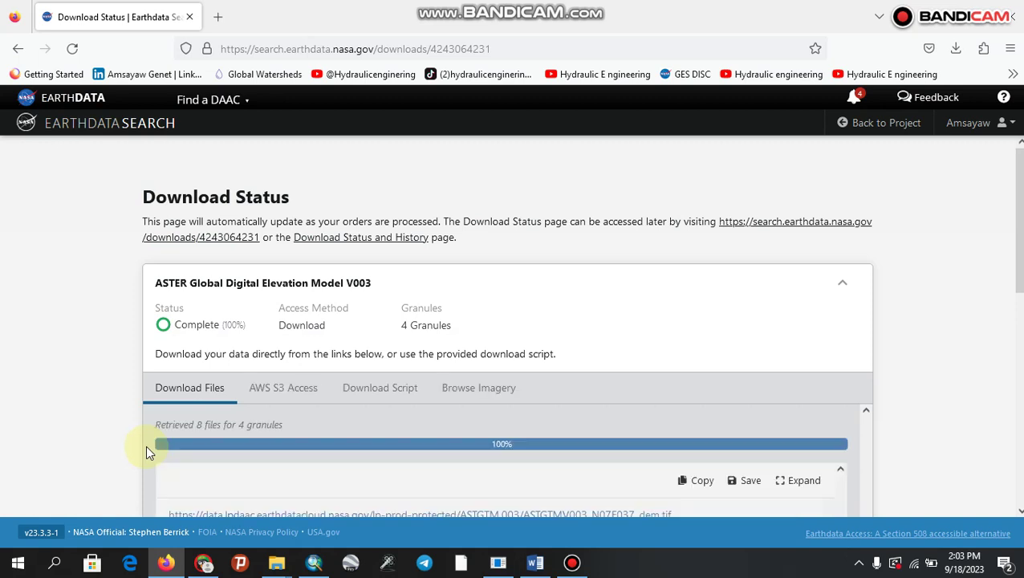
# - Download the dem and num TIFF files of all four granules: N07E037, N07E038, N08E038 and N08E037
pyautogui.scroll(-5, 767, 313)
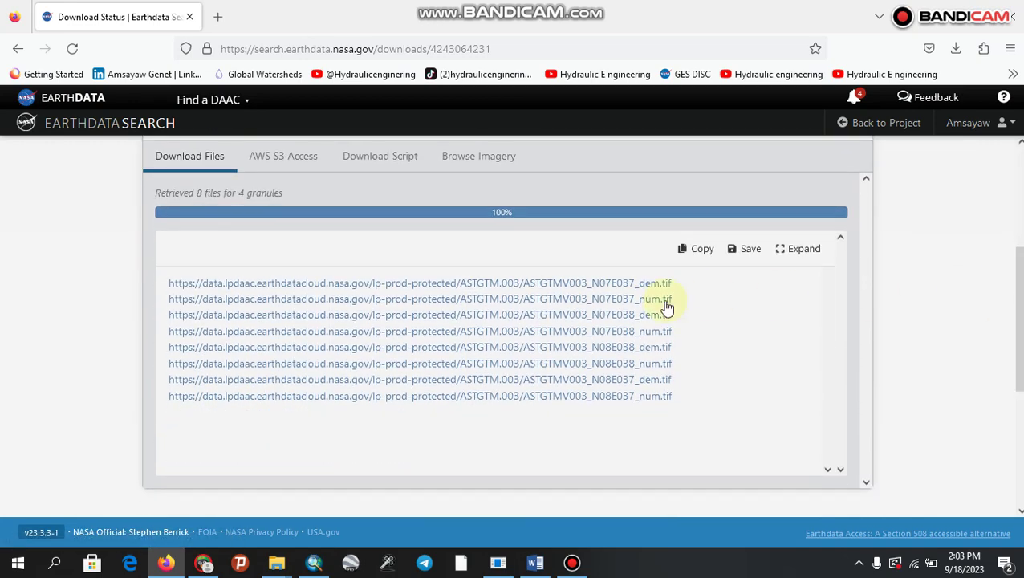
pyautogui.click(616, 286)
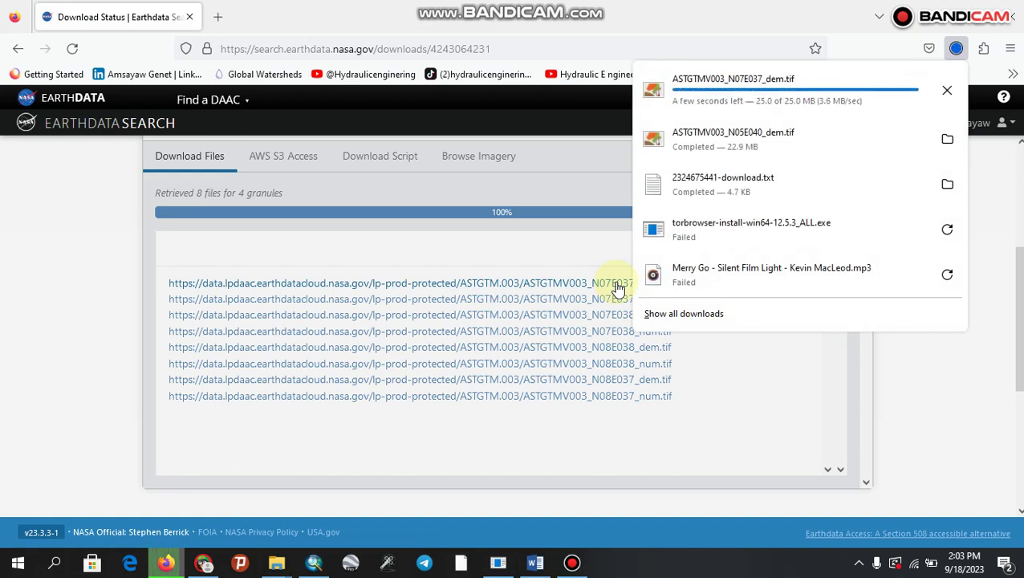
pyautogui.click(585, 301)
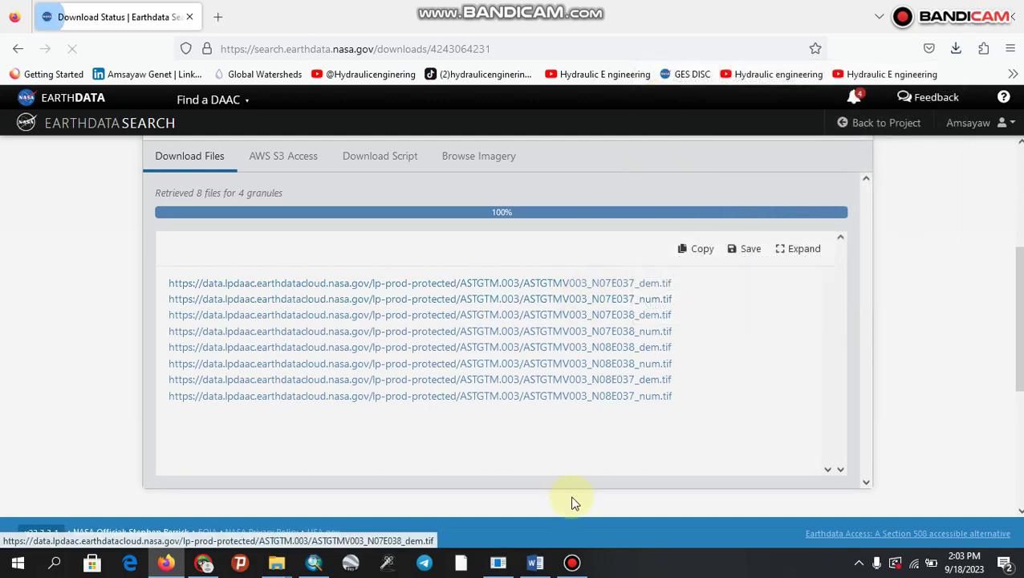
pyautogui.click(572, 563)
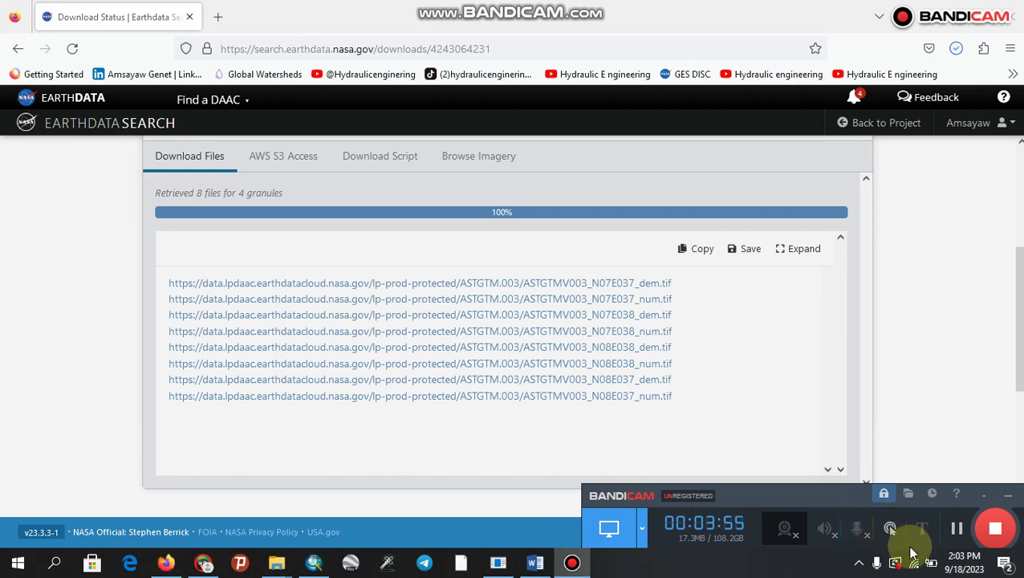
pyautogui.click(957, 533)
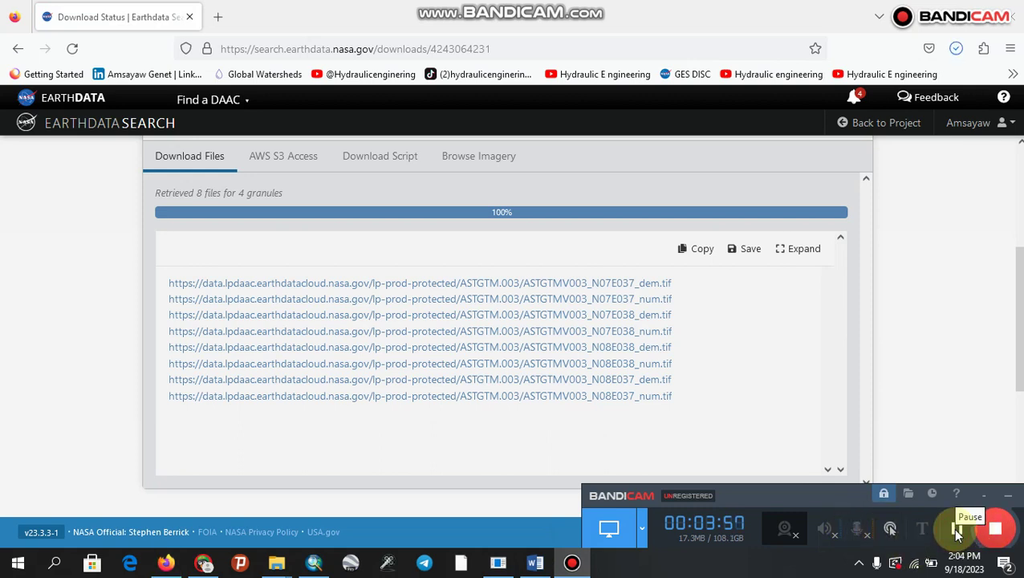
pyautogui.click(631, 407)
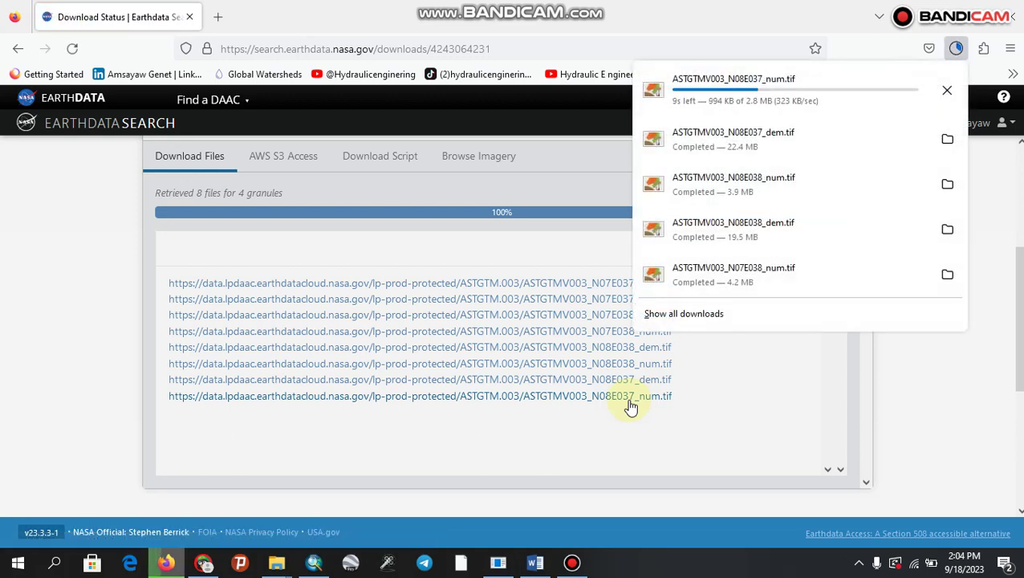
pyautogui.click(708, 398)
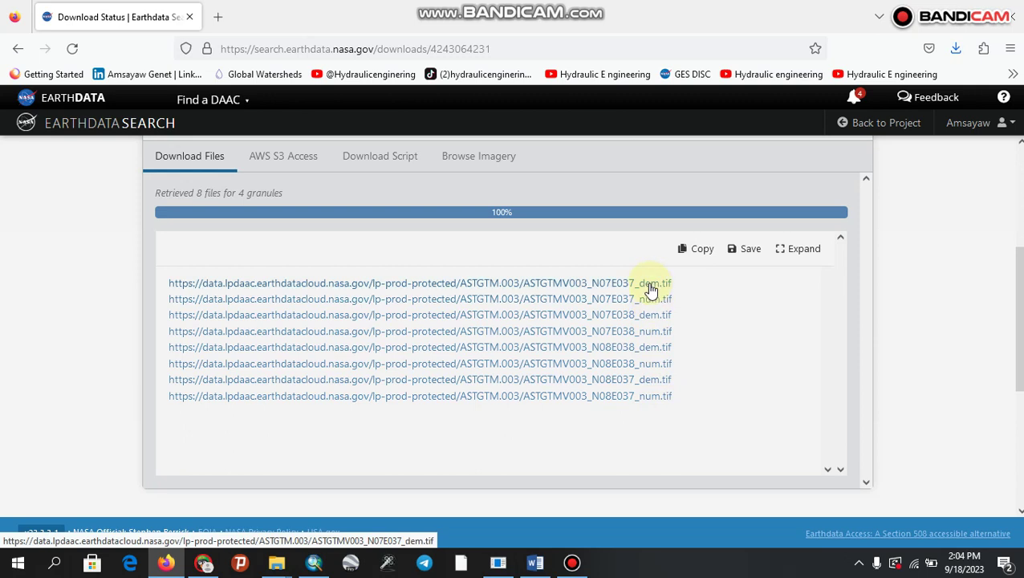
# - Show all browser downloads and open the folder containing ASTGTMV003_N08E037_num.tif in a maximized File Explorer window
pyautogui.click(955, 50)
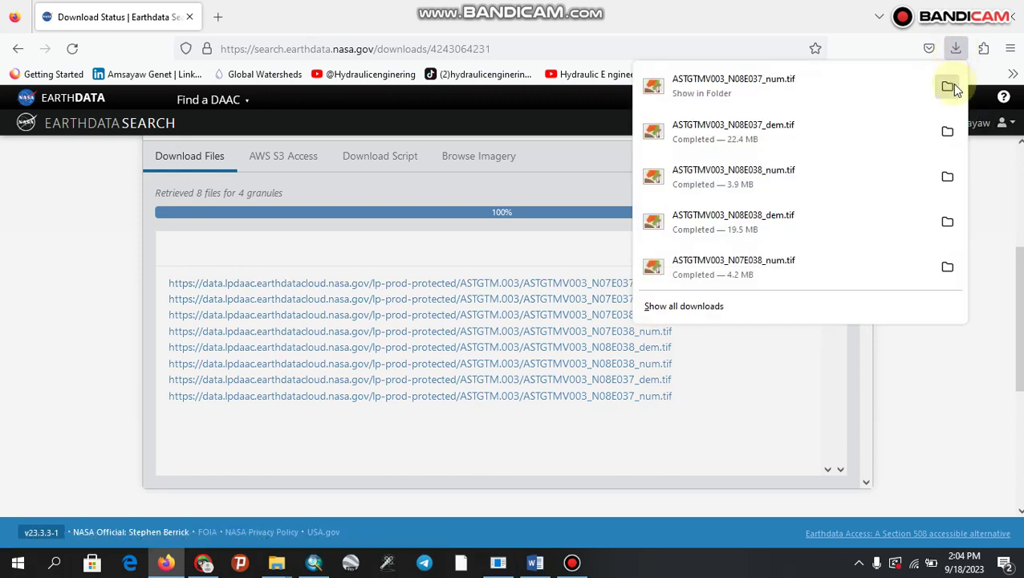
pyautogui.click(699, 308)
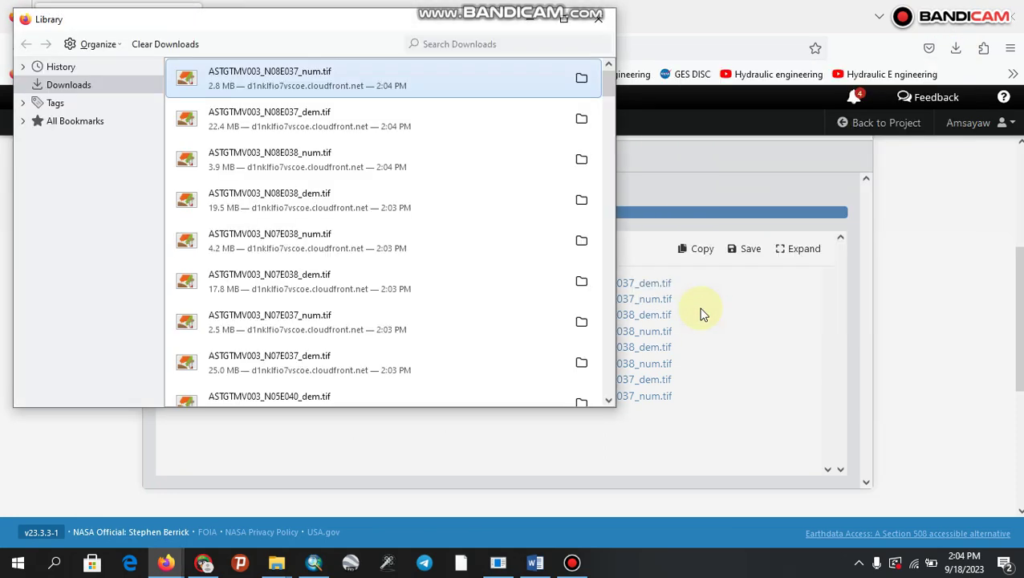
pyautogui.click(585, 85)
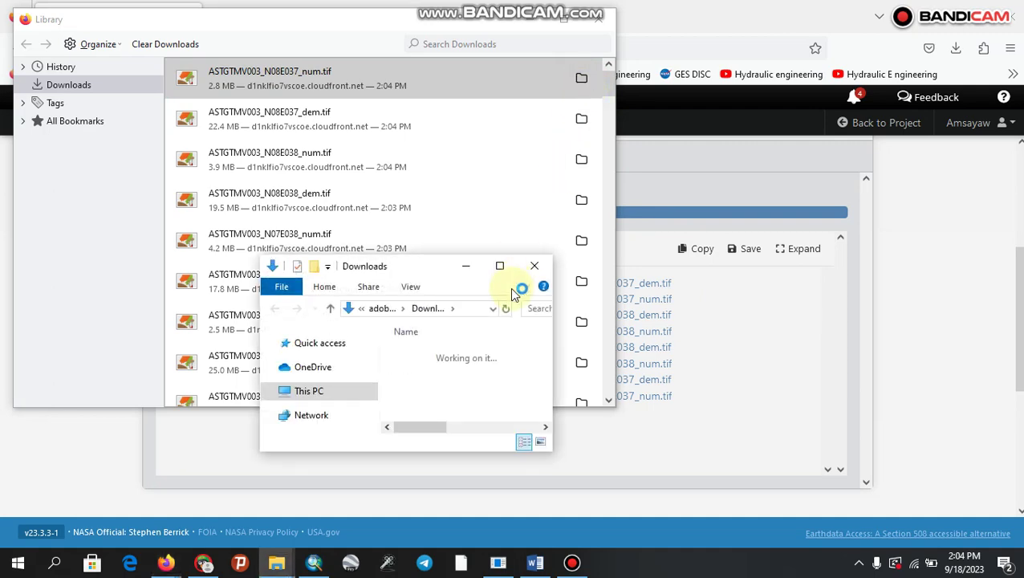
pyautogui.click(501, 268)
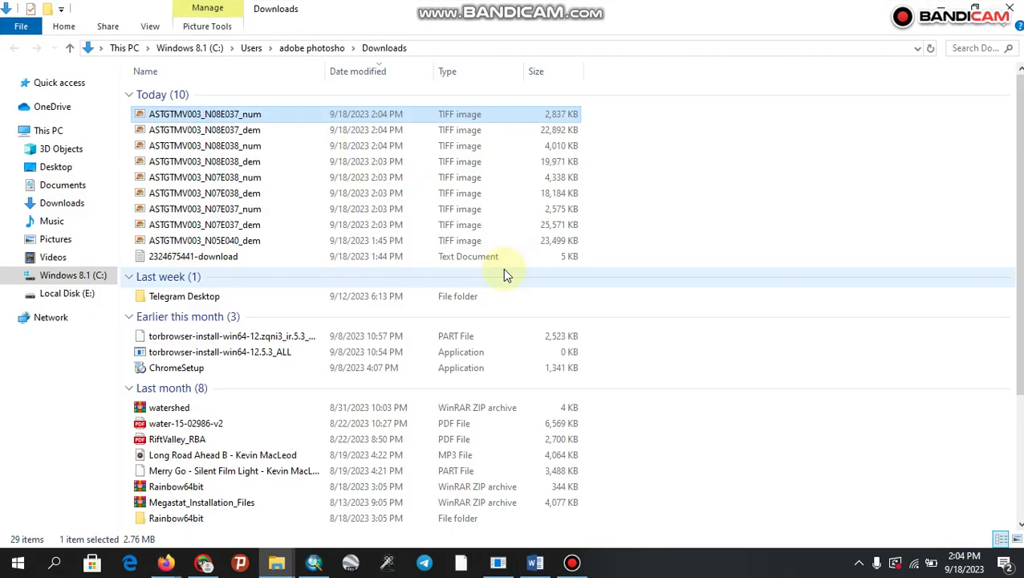
# - Select the eight ASTGTMV003 dem and num files of the N07 and N08 tiles in the Downloads folder
pyautogui.click(358, 228)
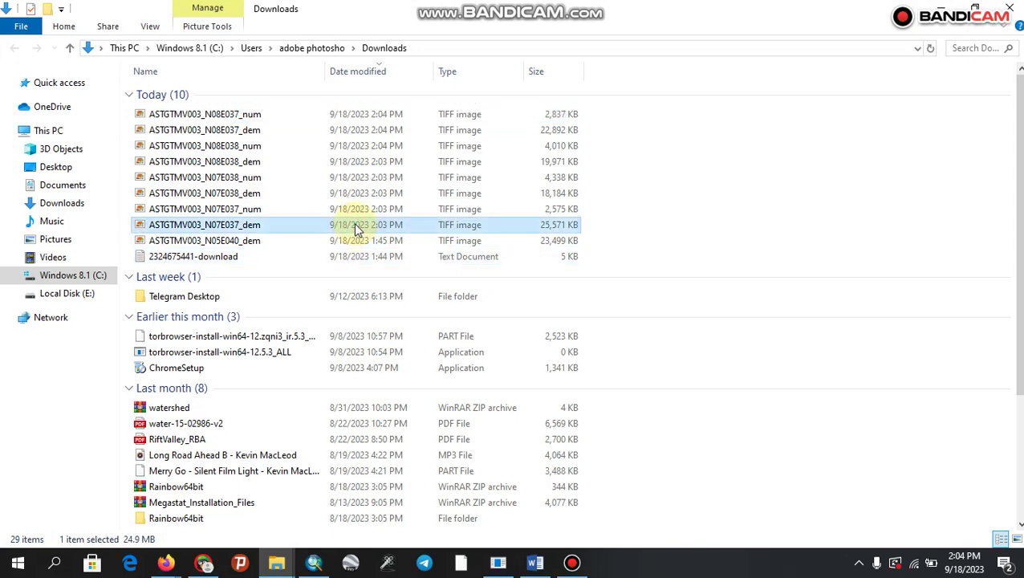
pyautogui.click(275, 117)
pyautogui.keyDown('shift'); pyautogui.click(275, 132); pyautogui.keyUp('shift')
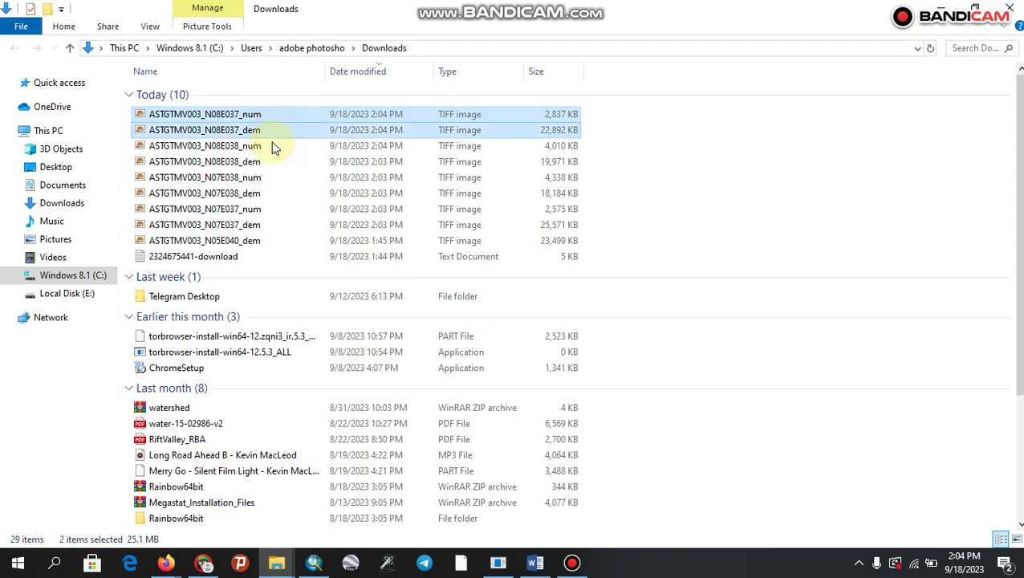
pyautogui.keyDown('shift'); pyautogui.click(273, 147); pyautogui.keyUp('shift')
pyautogui.keyDown('shift'); pyautogui.click(273, 165); pyautogui.keyUp('shift')
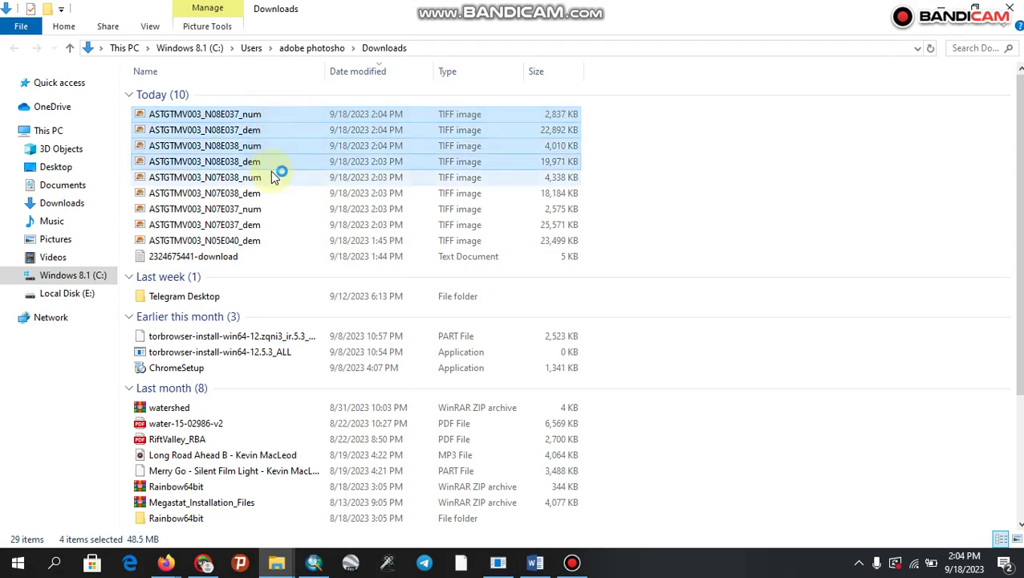
pyautogui.keyDown('shift'); pyautogui.click(273, 178); pyautogui.keyUp('shift')
pyautogui.keyDown('shift'); pyautogui.click(270, 195); pyautogui.keyUp('shift')
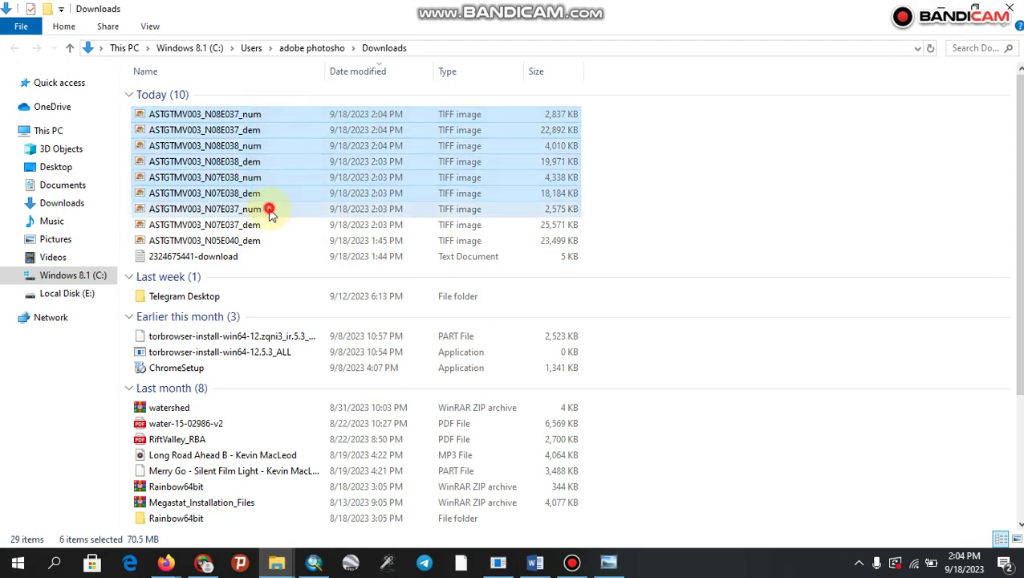
pyautogui.keyDown('shift'); pyautogui.click(269, 210); pyautogui.keyUp('shift')
pyautogui.keyDown('shift'); pyautogui.click(269, 225); pyautogui.keyUp('shift')
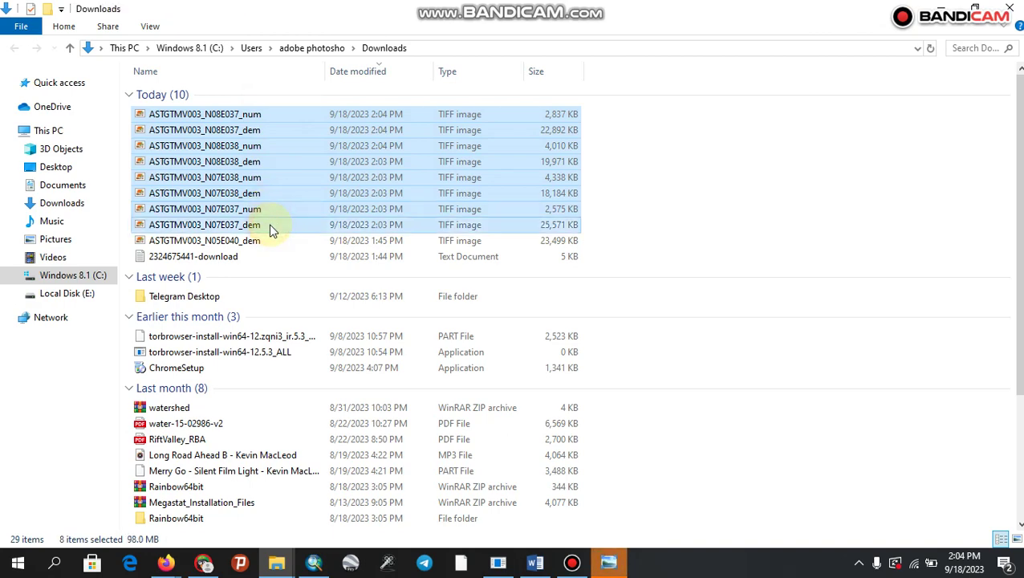
# - Compare the selected files in the Downloads folder with the download links on the Earthdata status page
pyautogui.click(169, 564)
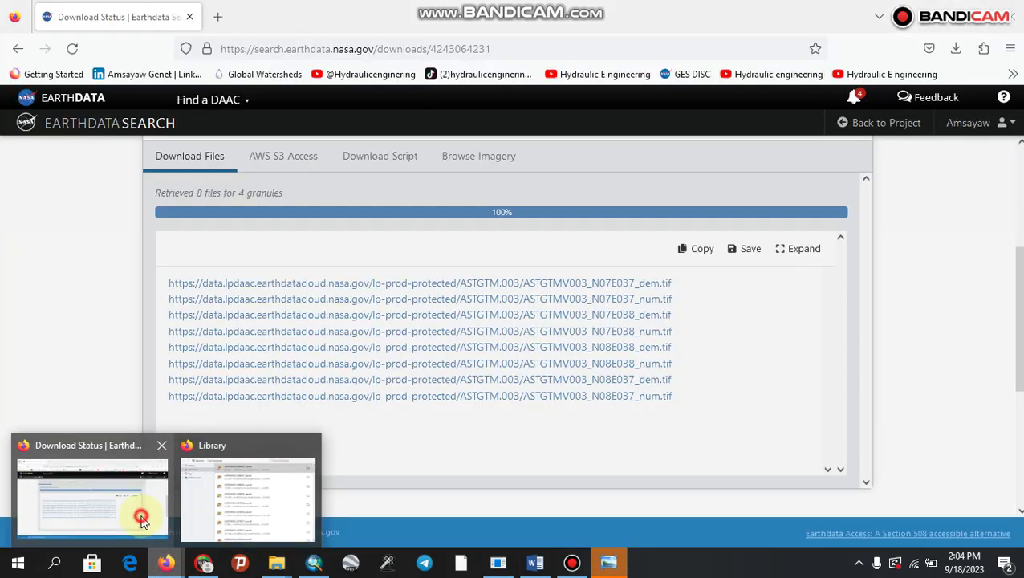
pyautogui.click(138, 517)
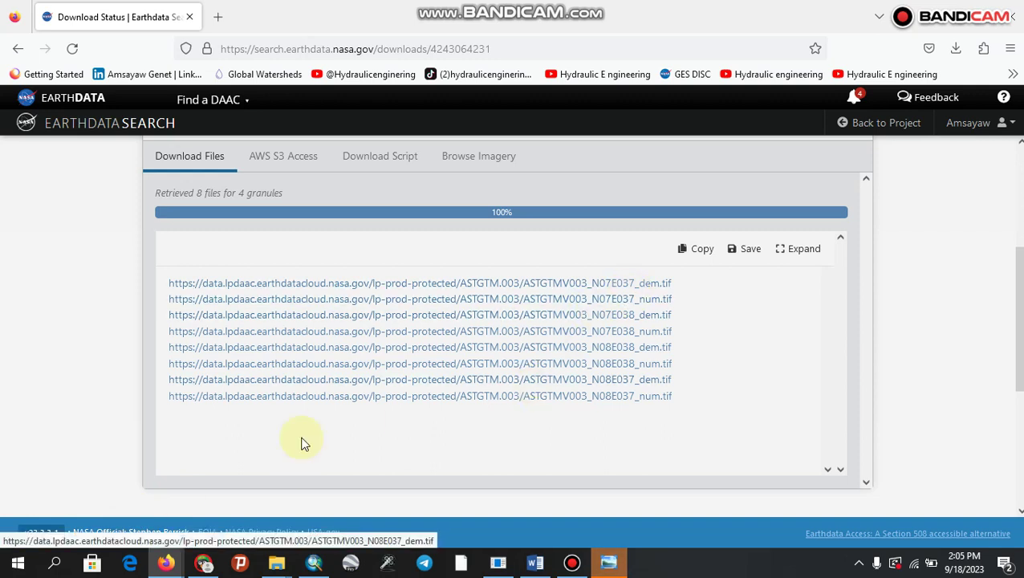
pyautogui.moveTo(281, 567)
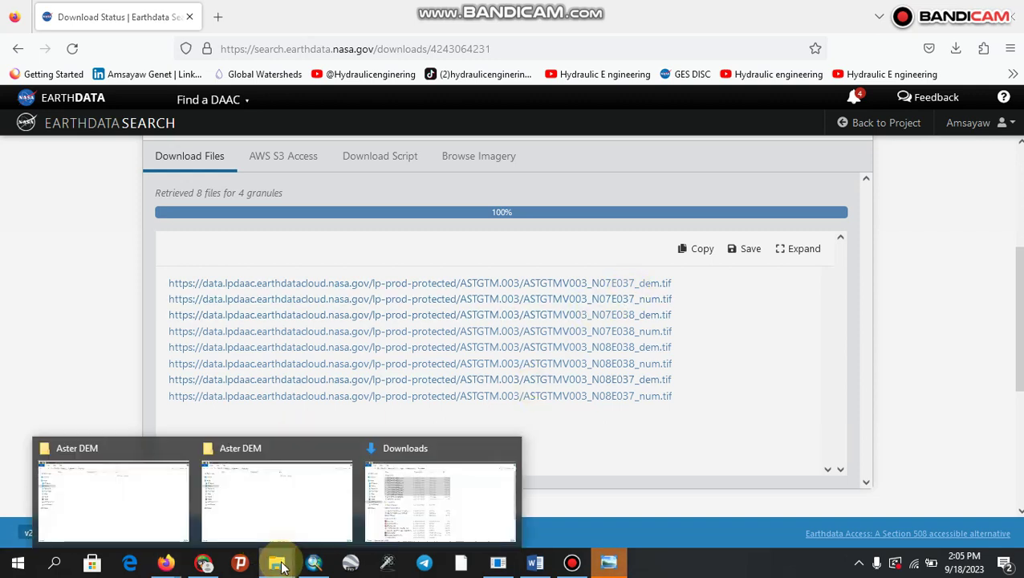
pyautogui.click(455, 484)
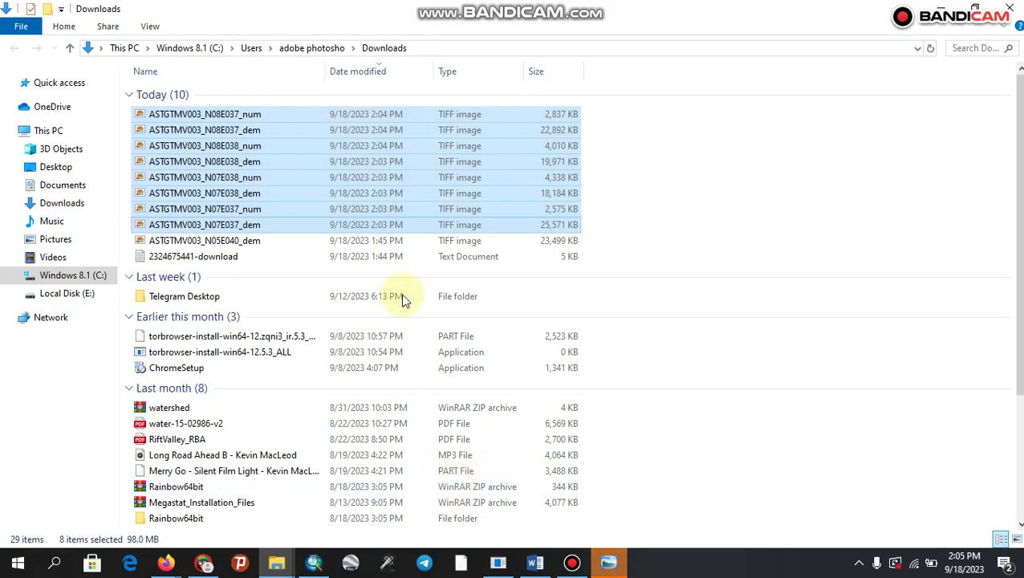
pyautogui.doubleClick(322, 210)
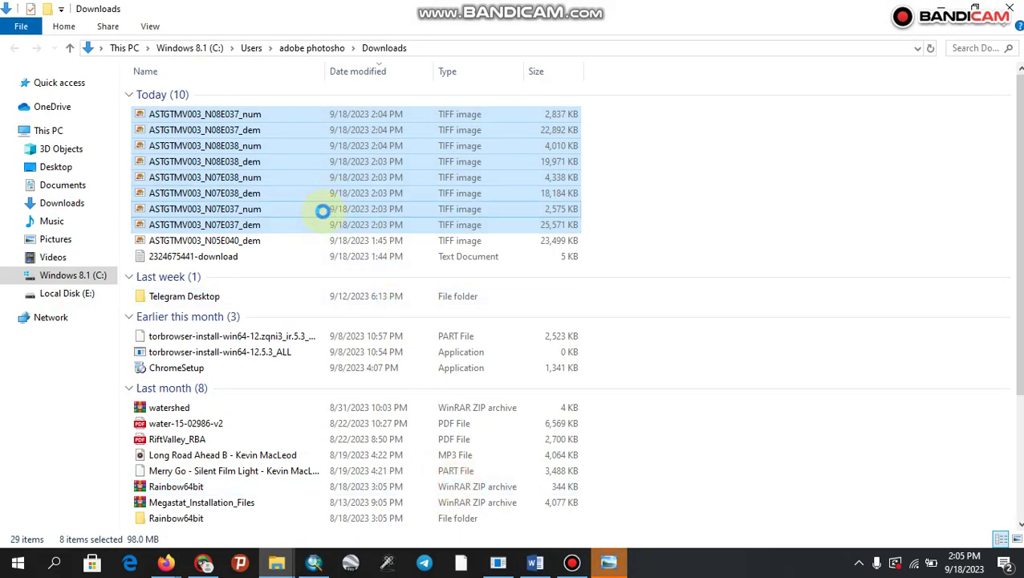
pyautogui.rightClick(323, 213)
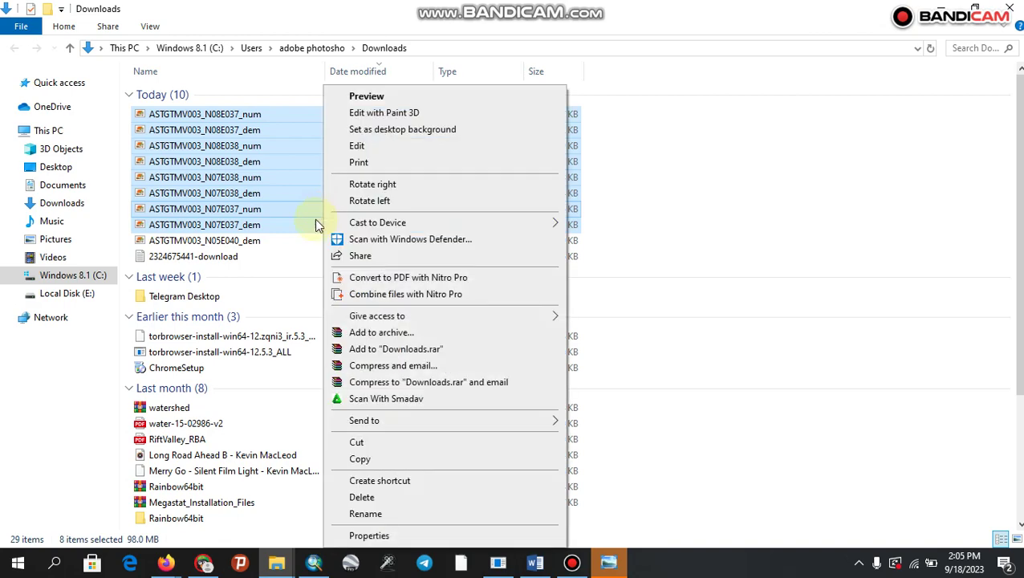
pyautogui.click(166, 563)
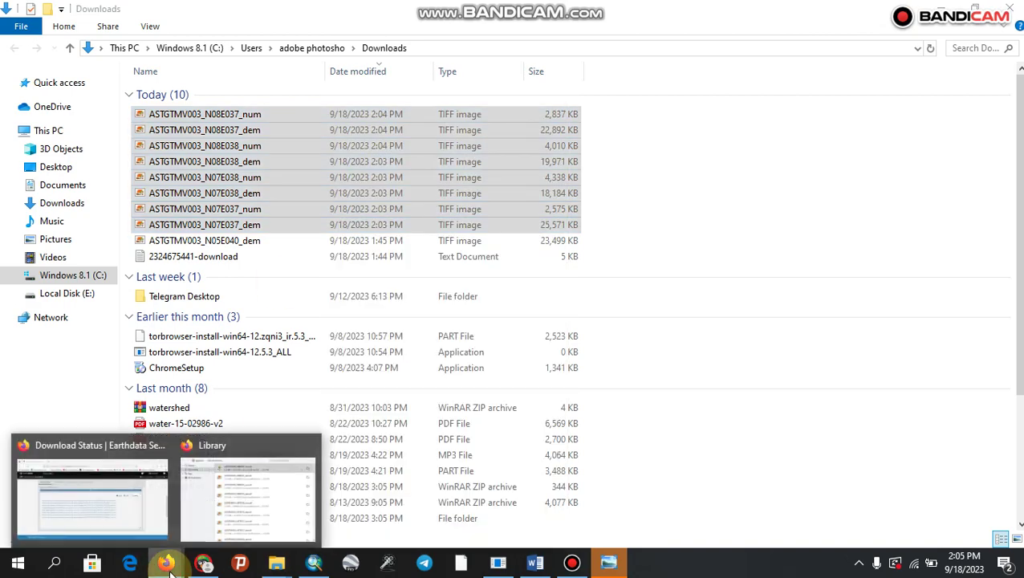
pyautogui.click(133, 520)
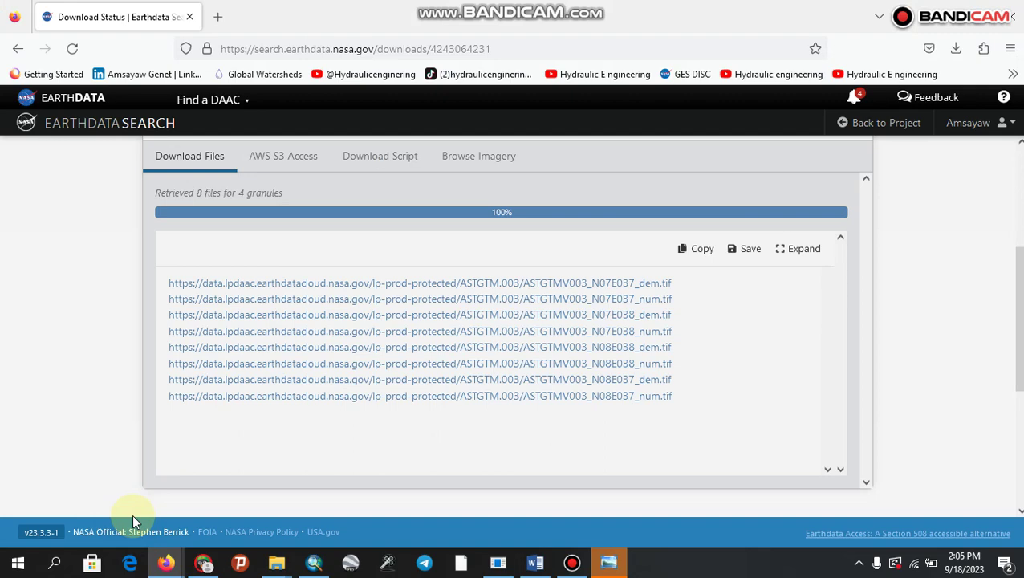
pyautogui.moveTo(272, 565)
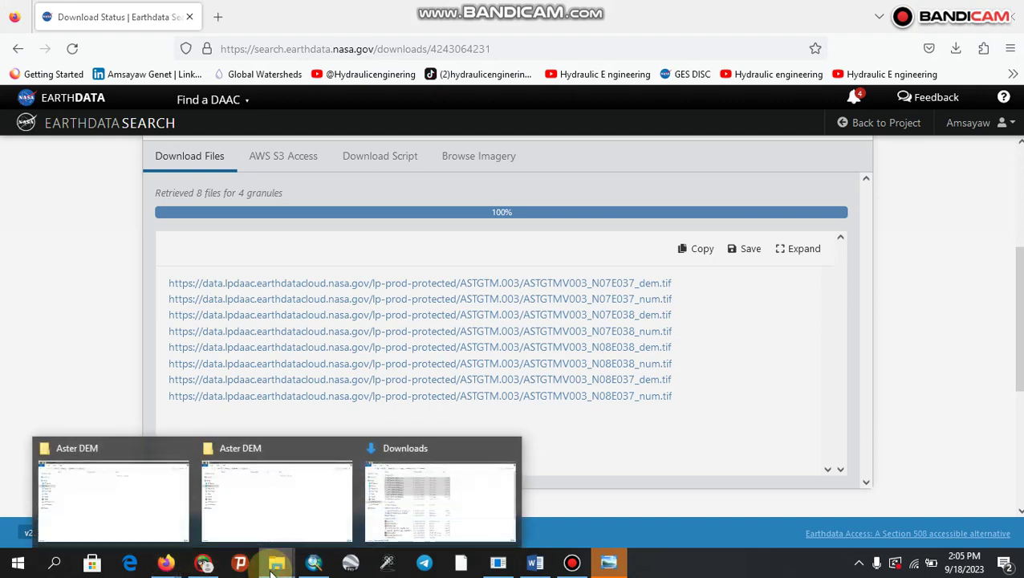
pyautogui.click(389, 522)
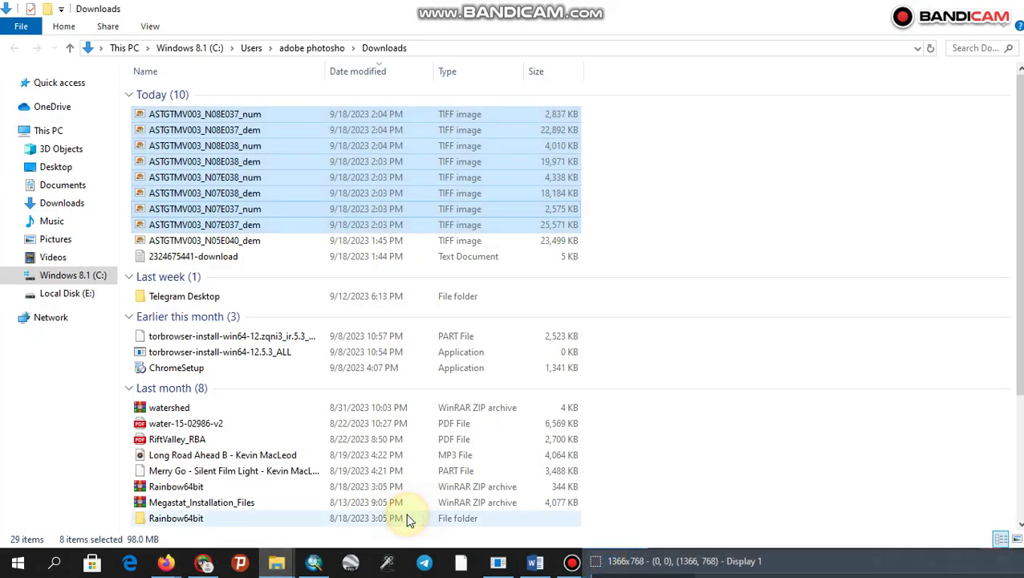
# - Copy the selected ASTGTMV003 files into the Aster DEM folder inside the Desktop's vedio record folder
pyautogui.rightClick(382, 201)
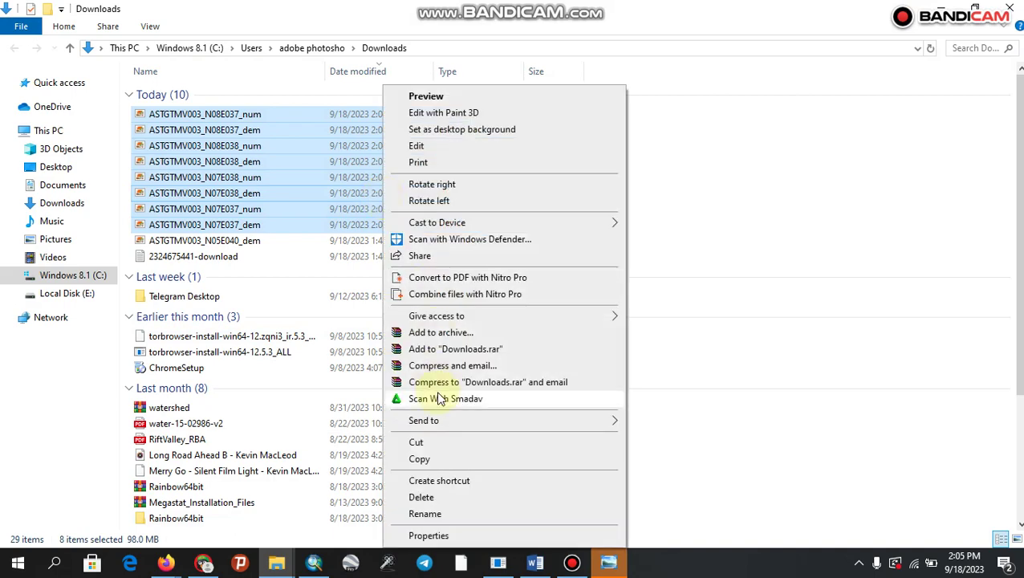
pyautogui.click(436, 458)
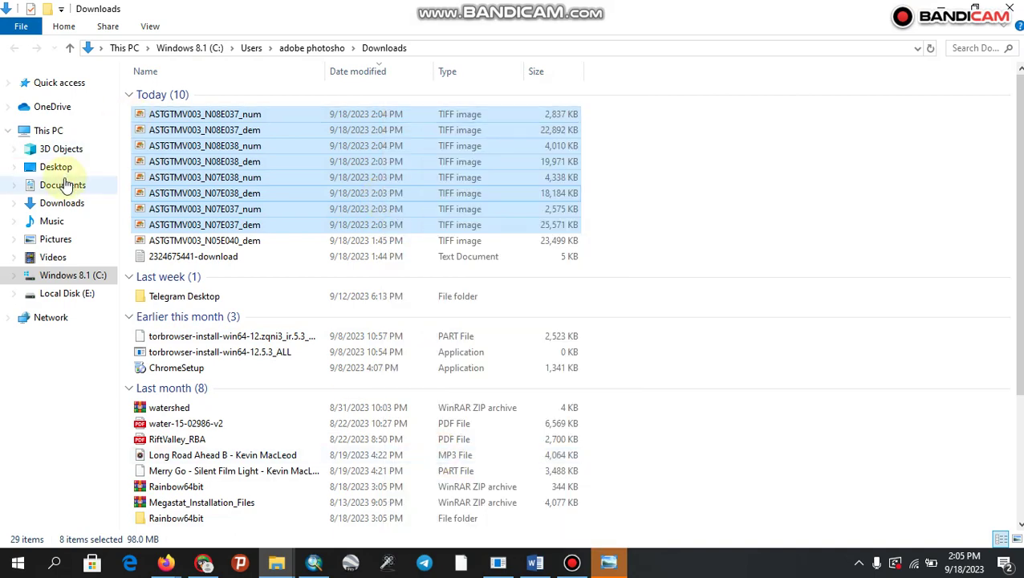
pyautogui.click(62, 167)
pyautogui.doubleClick(171, 174)
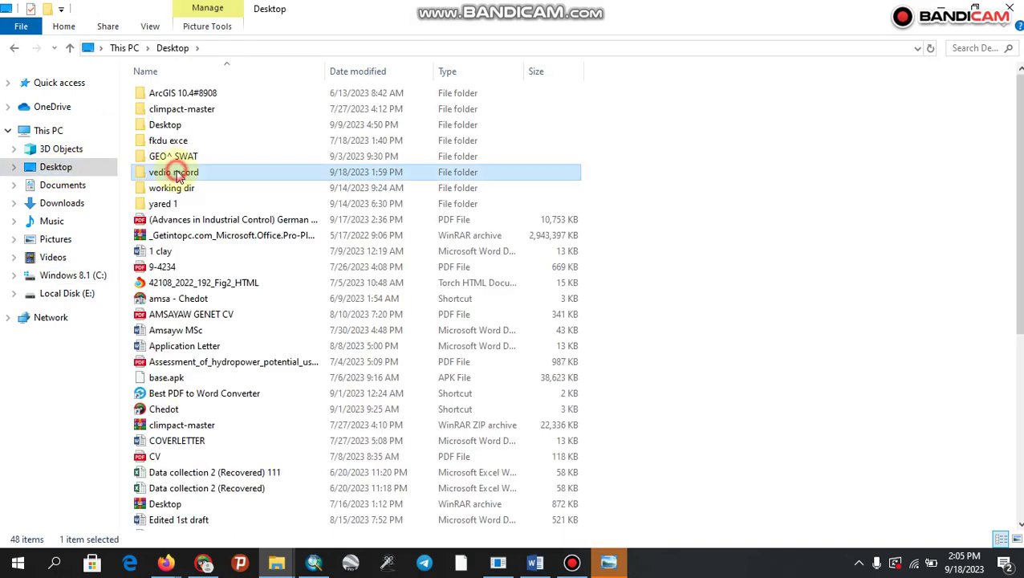
pyautogui.doubleClick(183, 123)
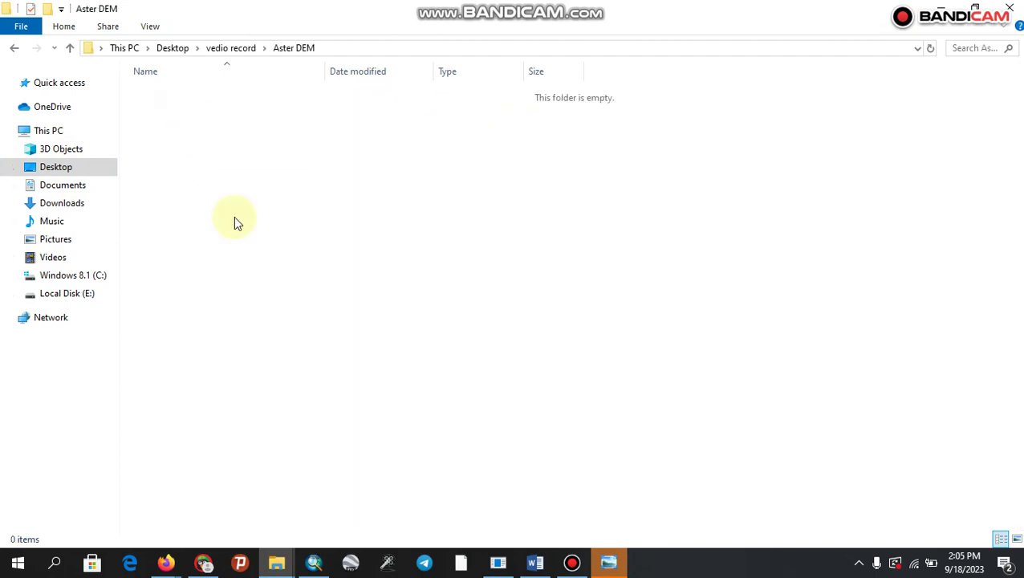
pyautogui.hotkey('ctrl', 'v')
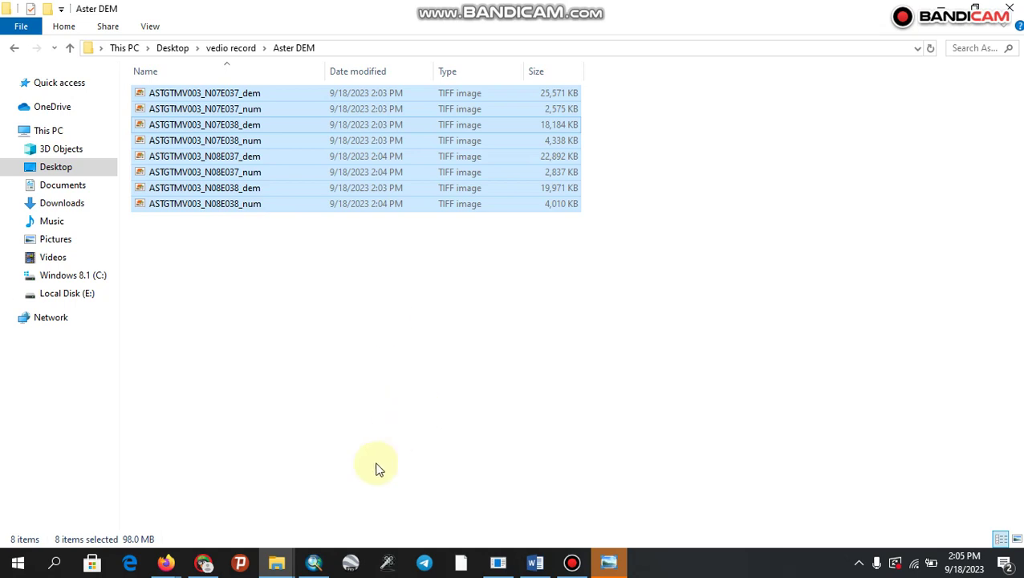
# - Switch to ArcMap, maximize its window and reposition the floating Table Of Contents panel
pyautogui.click(317, 564)
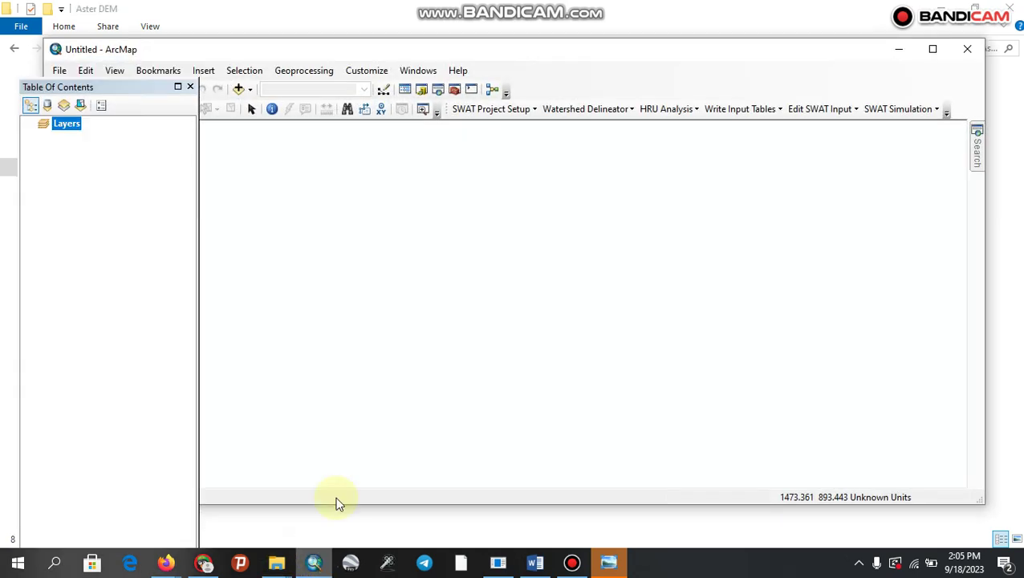
pyautogui.click(933, 49)
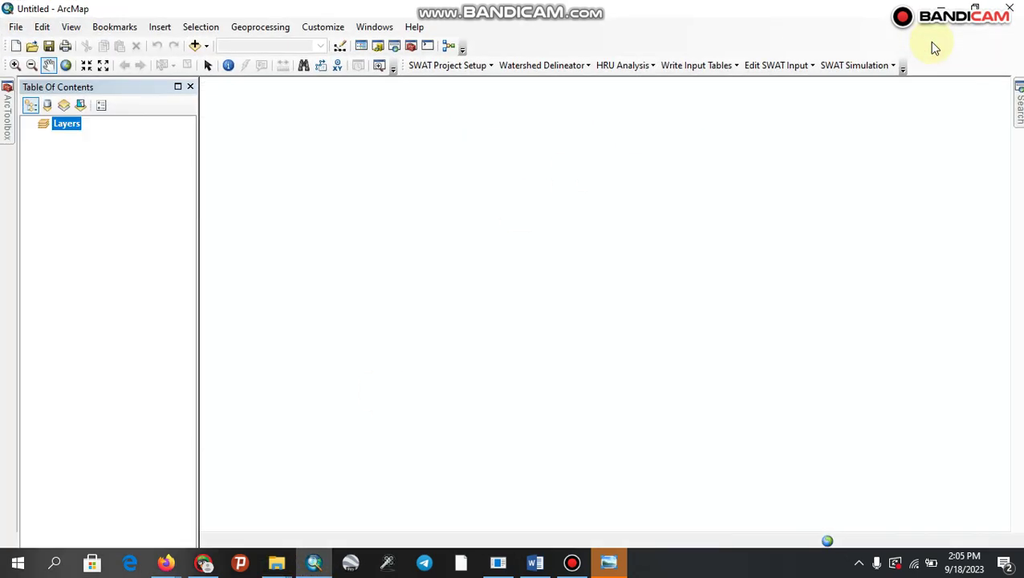
pyautogui.moveTo(145, 87); pyautogui.dragTo(141, 120)
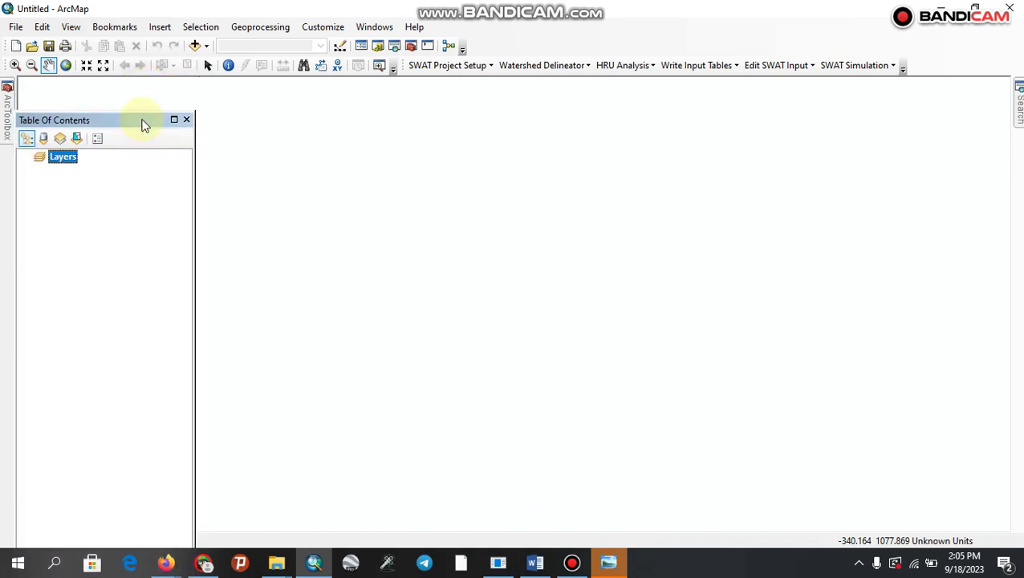
# - Start adding data and browse to the Aster DEM folder inside the vedio record folder connection
pyautogui.click(193, 46)
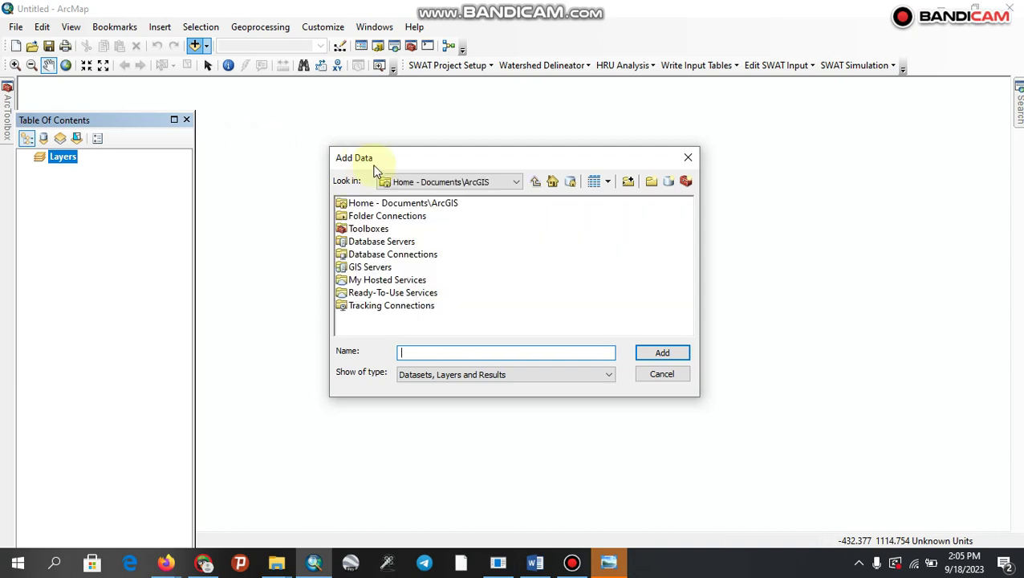
pyautogui.click(519, 182)
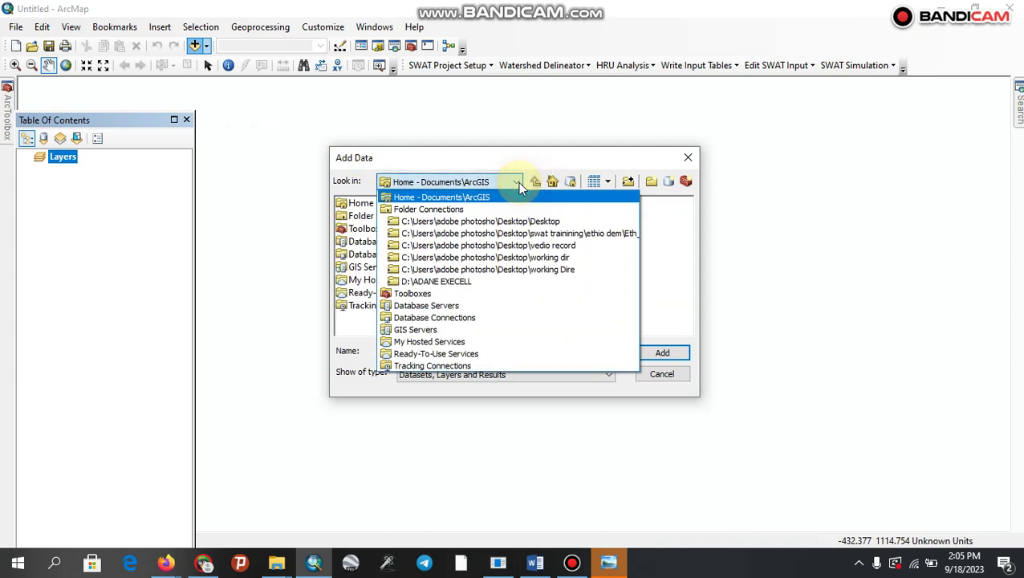
pyautogui.click(529, 249)
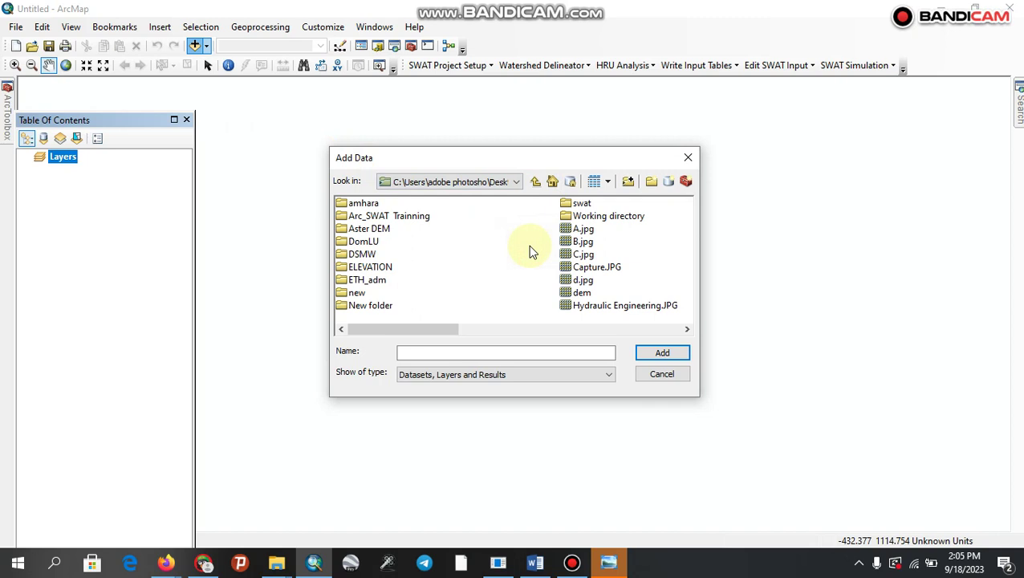
pyautogui.doubleClick(371, 228)
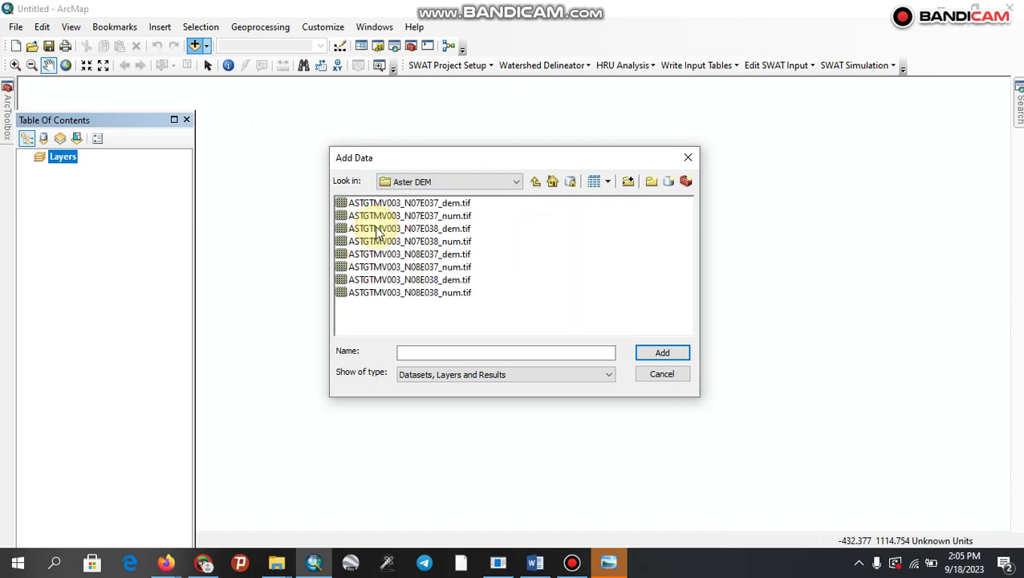
# - Select all eight ASTGTMV003 dem and num rasters of the N07 and N08 tiles and add them to the map
pyautogui.moveTo(387, 318); pyautogui.dragTo(387, 195)
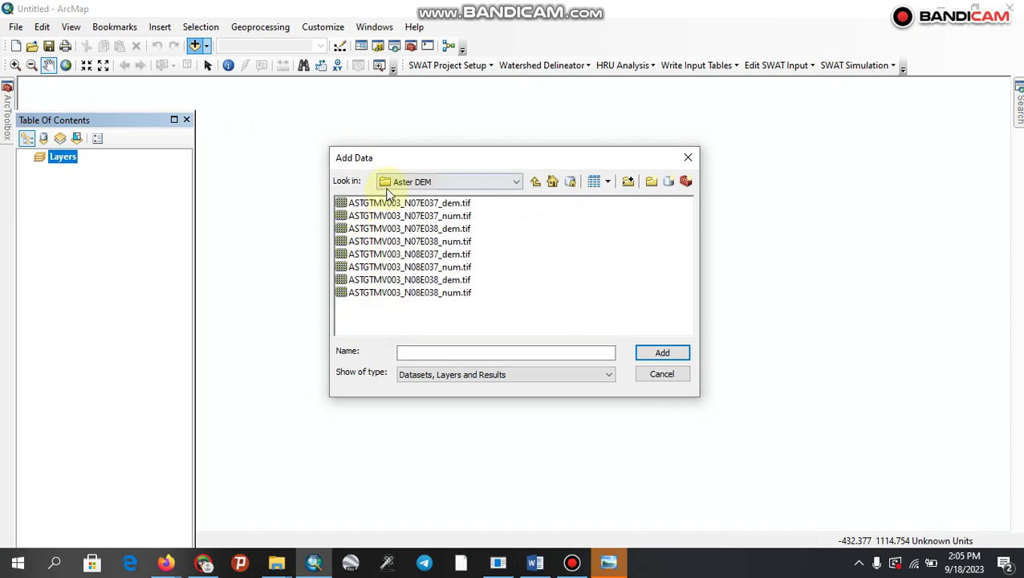
pyautogui.moveTo(427, 292); pyautogui.dragTo(425, 316)
pyautogui.click(416, 231)
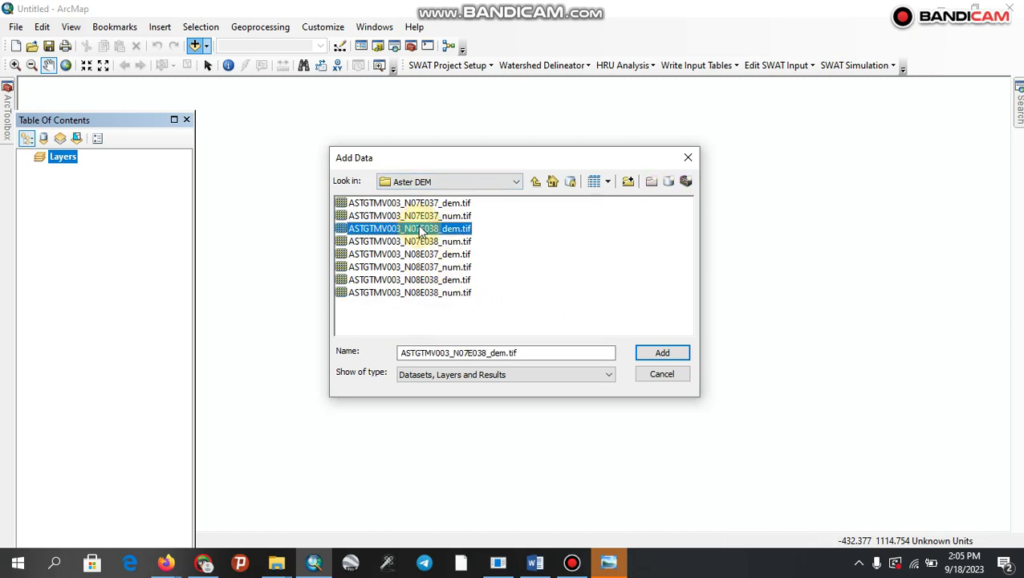
pyautogui.click(419, 206)
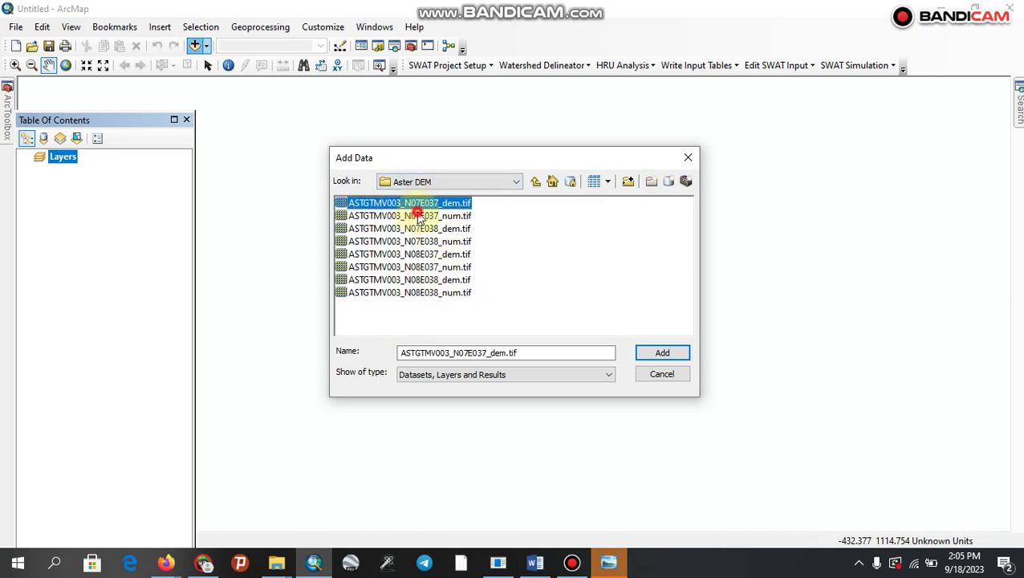
pyautogui.keyDown('shift'); pyautogui.click(419, 216); pyautogui.keyUp('shift')
pyautogui.keyDown('shift'); pyautogui.click(421, 229); pyautogui.keyUp('shift')
pyautogui.keyDown('shift'); pyautogui.click(423, 242); pyautogui.keyUp('shift')
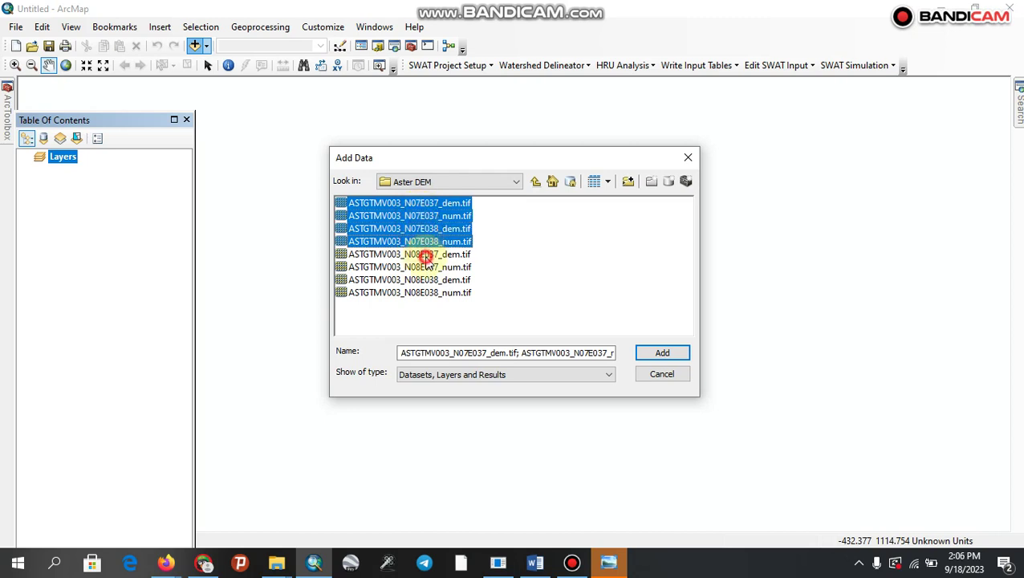
pyautogui.keyDown('shift'); pyautogui.click(425, 253); pyautogui.keyUp('shift')
pyautogui.keyDown('shift'); pyautogui.click(431, 268); pyautogui.keyUp('shift')
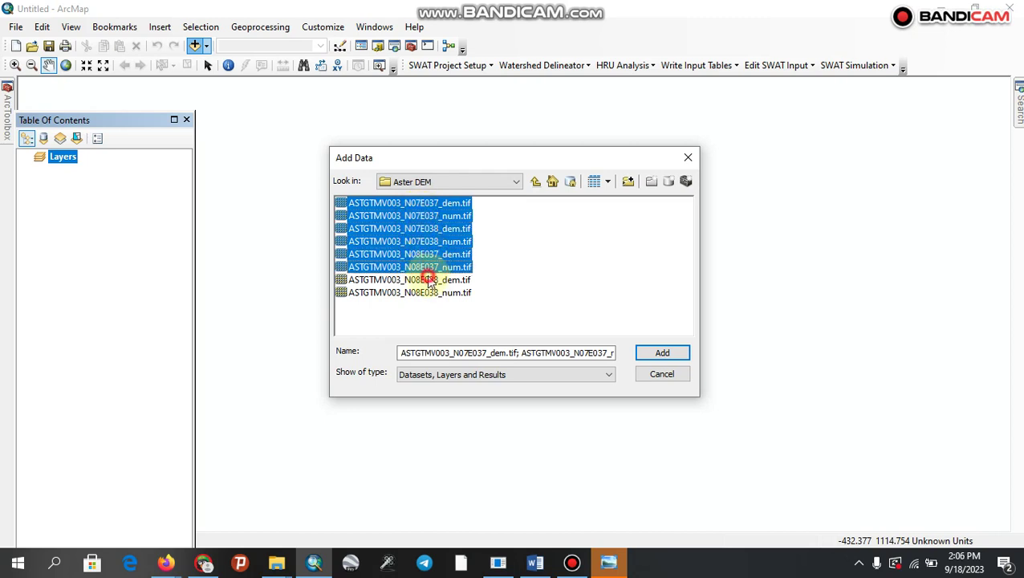
pyautogui.keyDown('shift'); pyautogui.click(432, 281); pyautogui.keyUp('shift')
pyautogui.keyDown('shift'); pyautogui.click(432, 293); pyautogui.keyUp('shift')
pyautogui.click(661, 353)
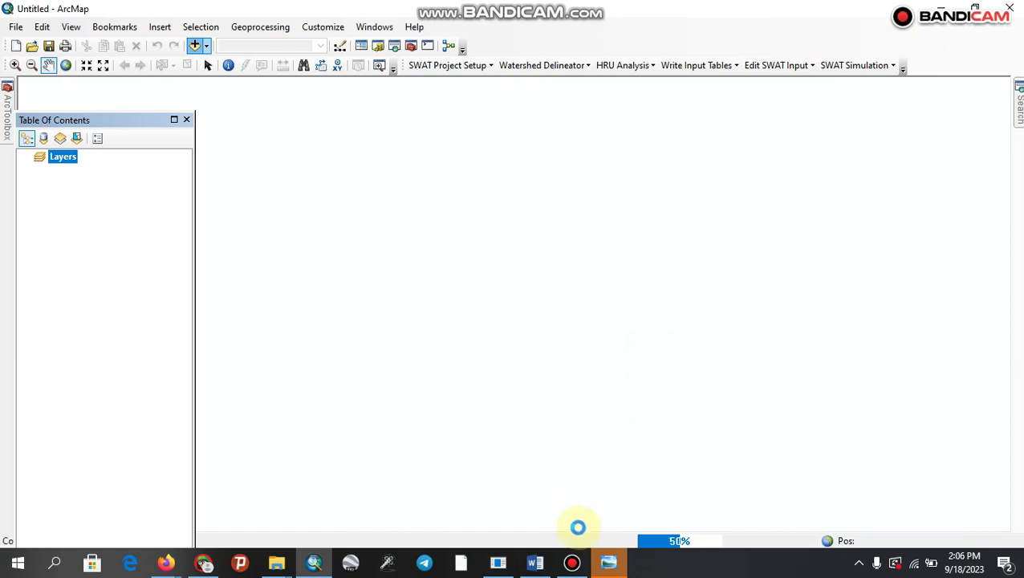
pyautogui.click(570, 566)
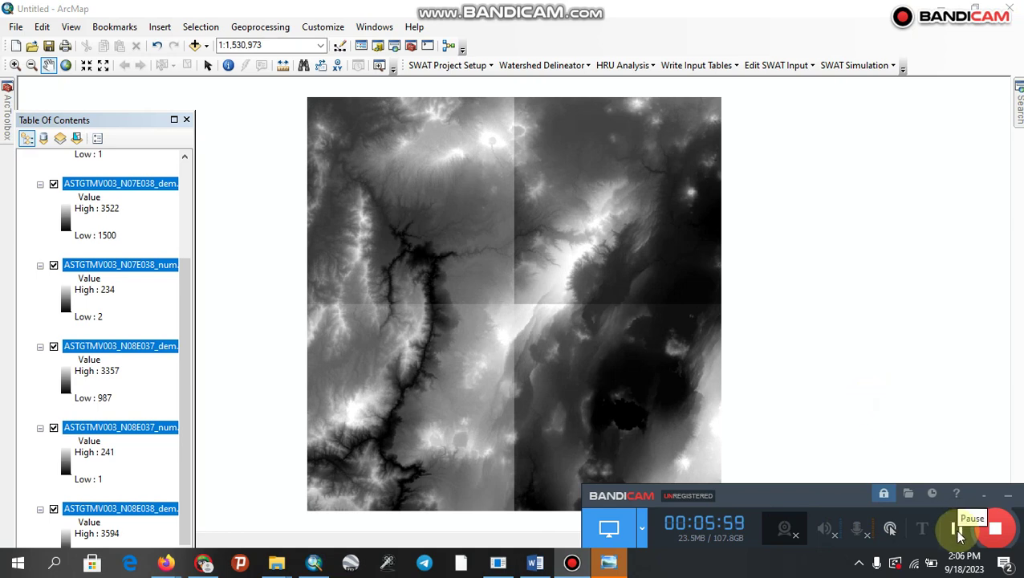
pyautogui.click(958, 528)
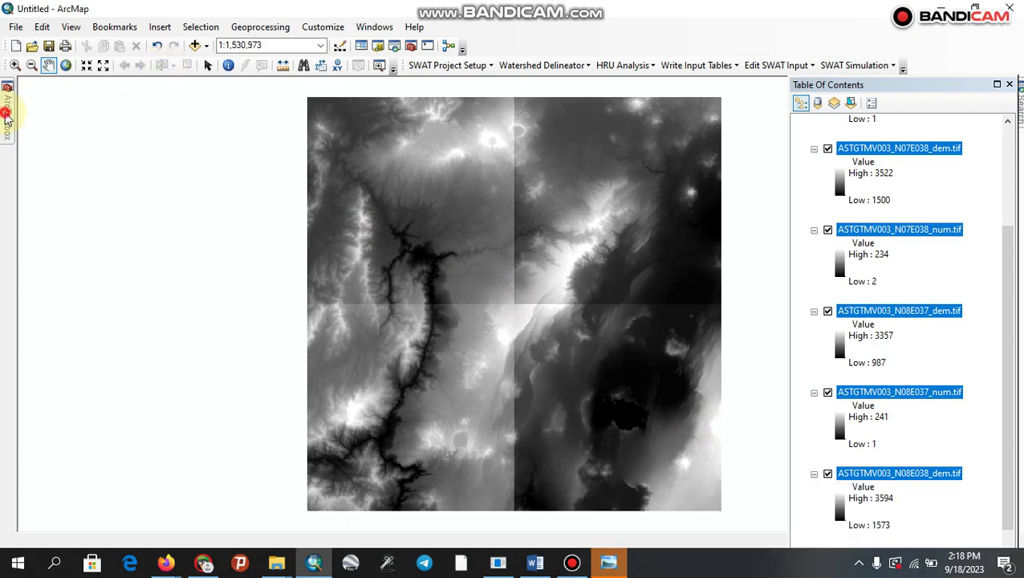
pyautogui.click(5, 117)
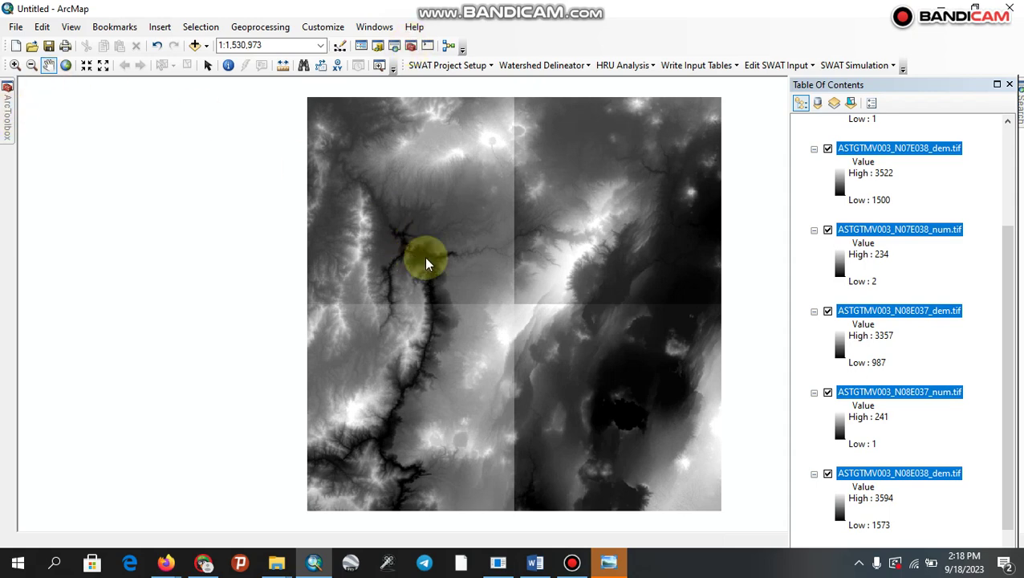
pyautogui.click(571, 564)
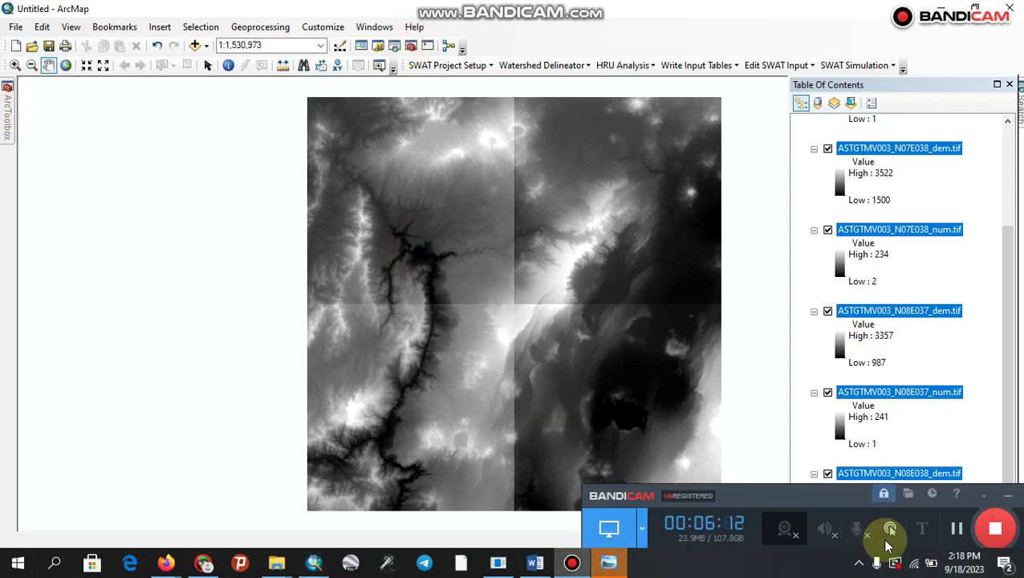
pyautogui.click(956, 533)
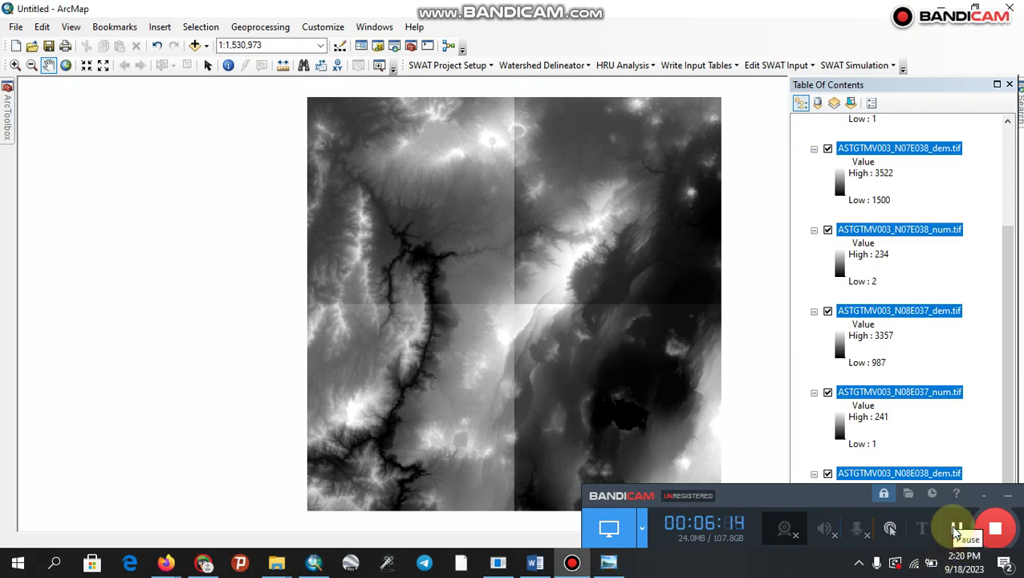
# - Show ArcToolbox and expand the Raster toolset within Data Management Tools
pyautogui.click(405, 45)
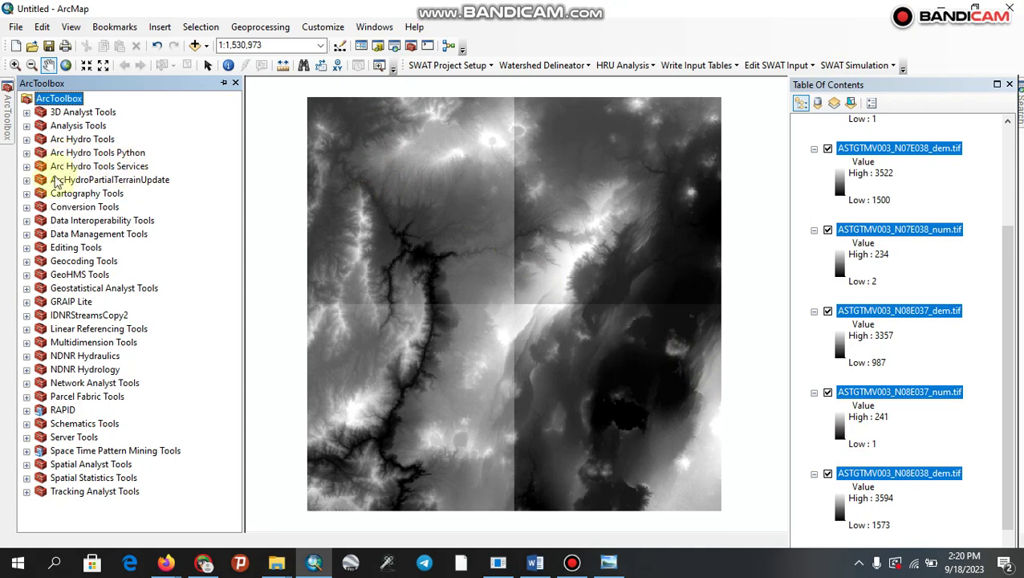
pyautogui.click(26, 235)
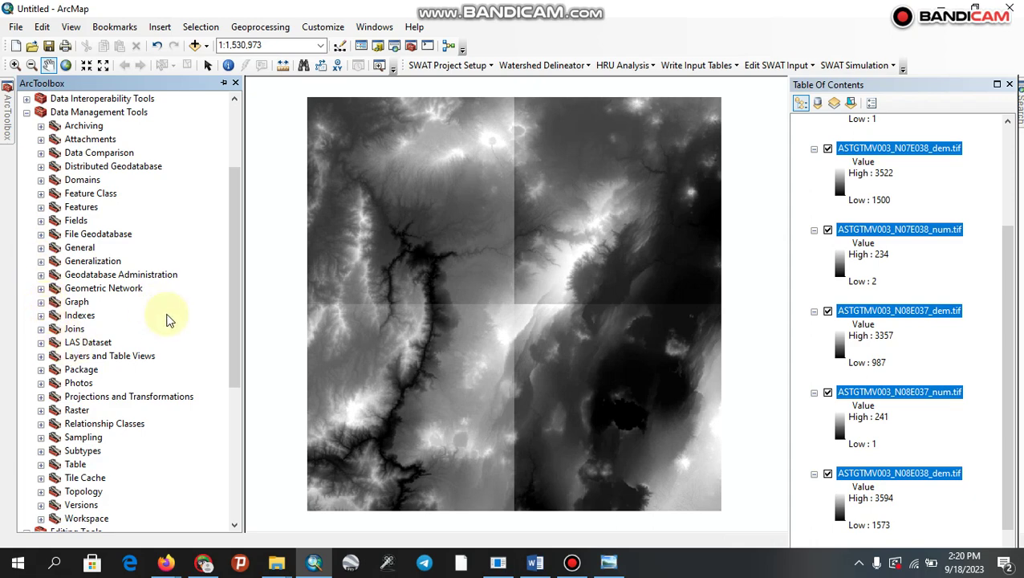
pyautogui.moveTo(234, 320); pyautogui.dragTo(235, 354)
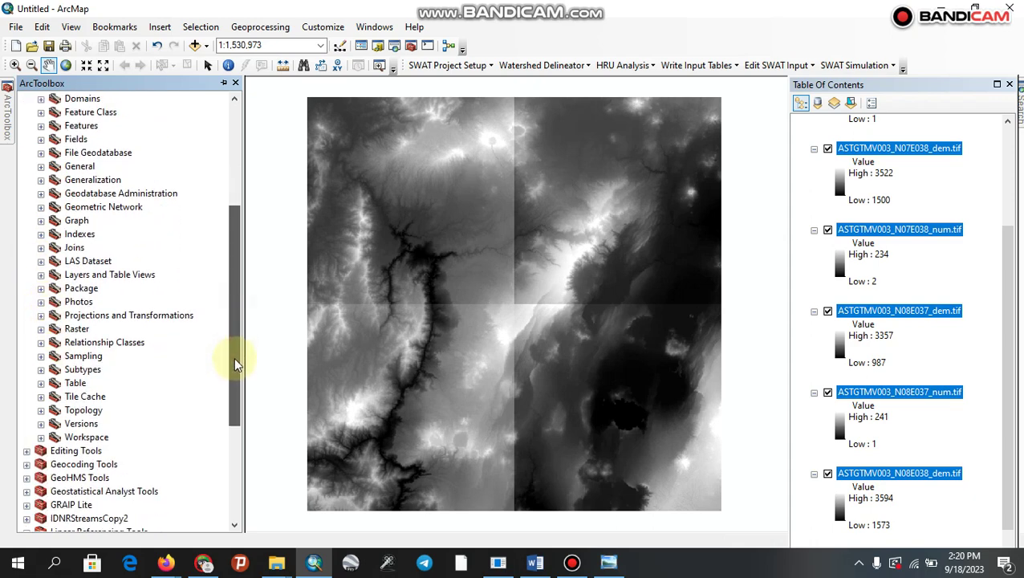
pyautogui.click(41, 329)
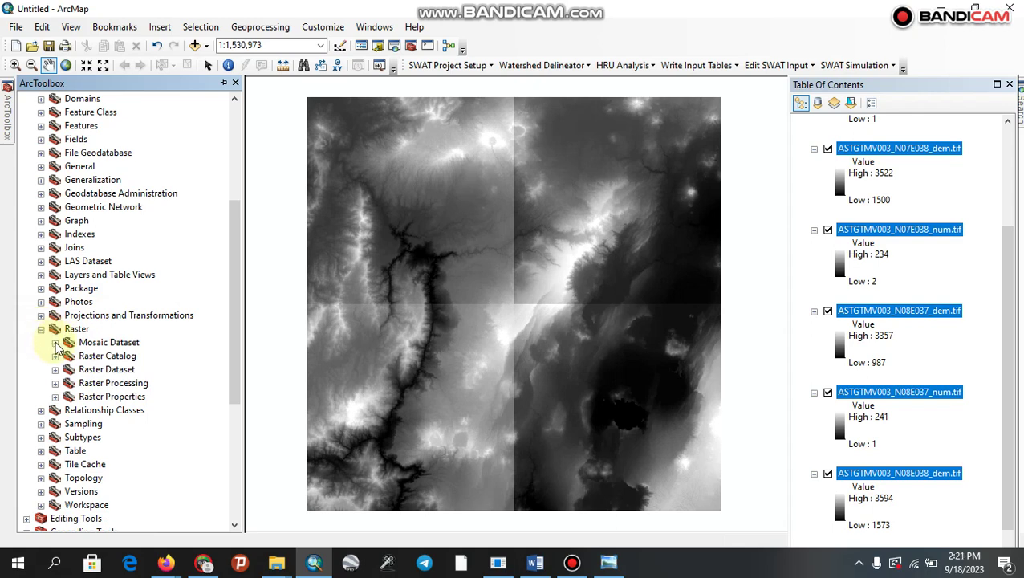
pyautogui.click(55, 342)
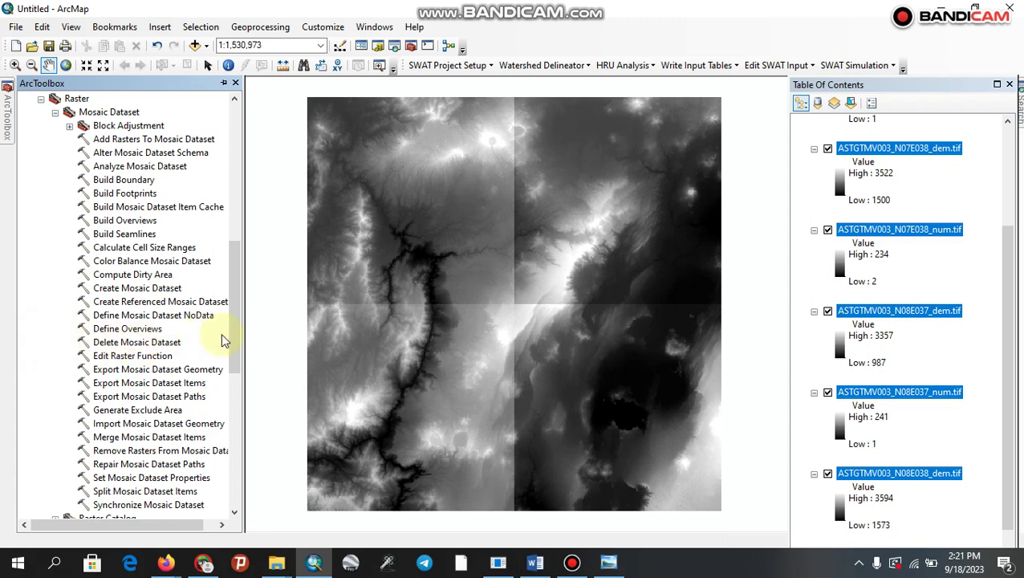
pyautogui.moveTo(233, 332)
pyautogui.mouseDown()
pyautogui.moveTo(236, 384)
pyautogui.moveTo(235, 324)
pyautogui.mouseUp()
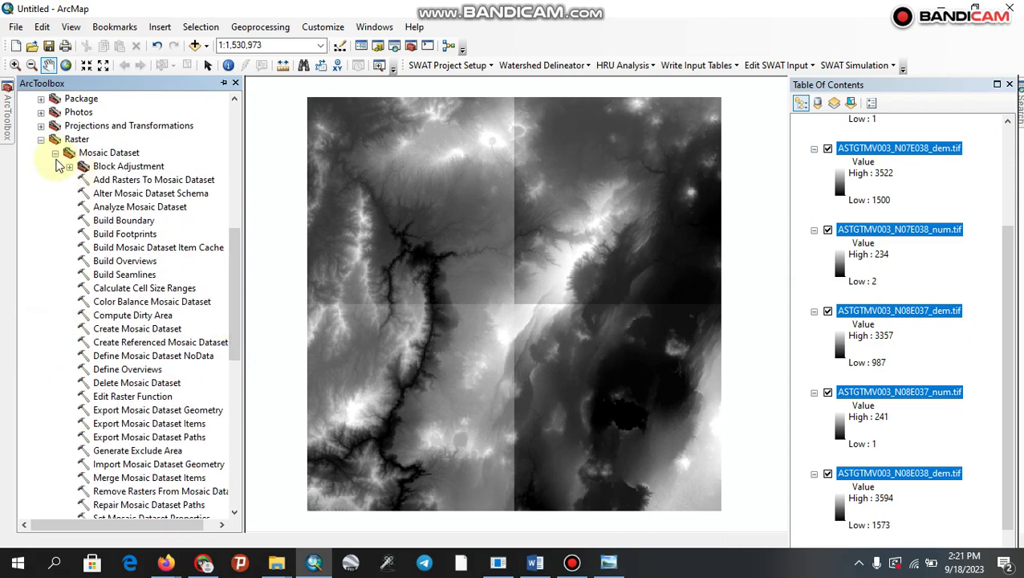
pyautogui.click(54, 153)
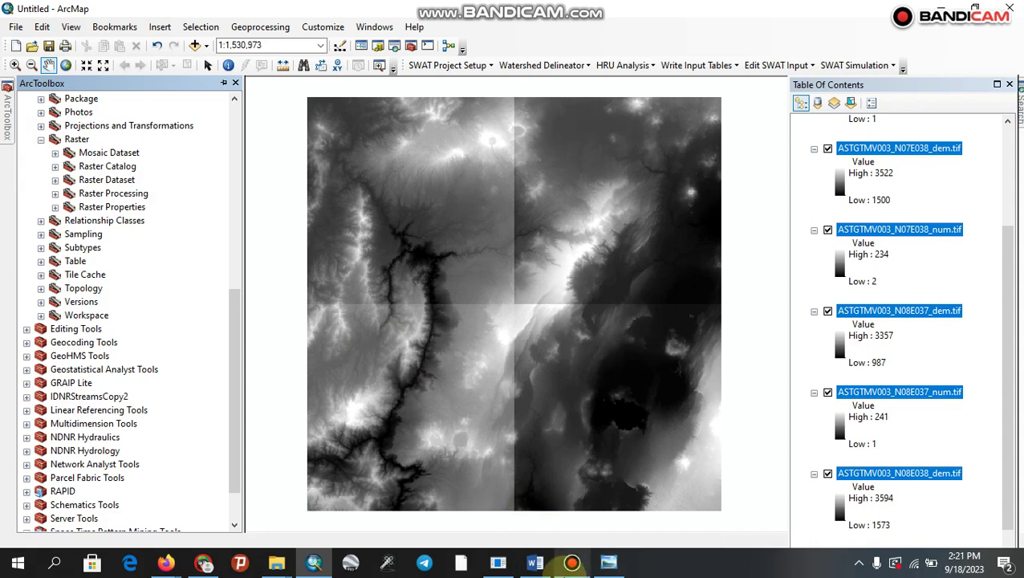
pyautogui.click(572, 562)
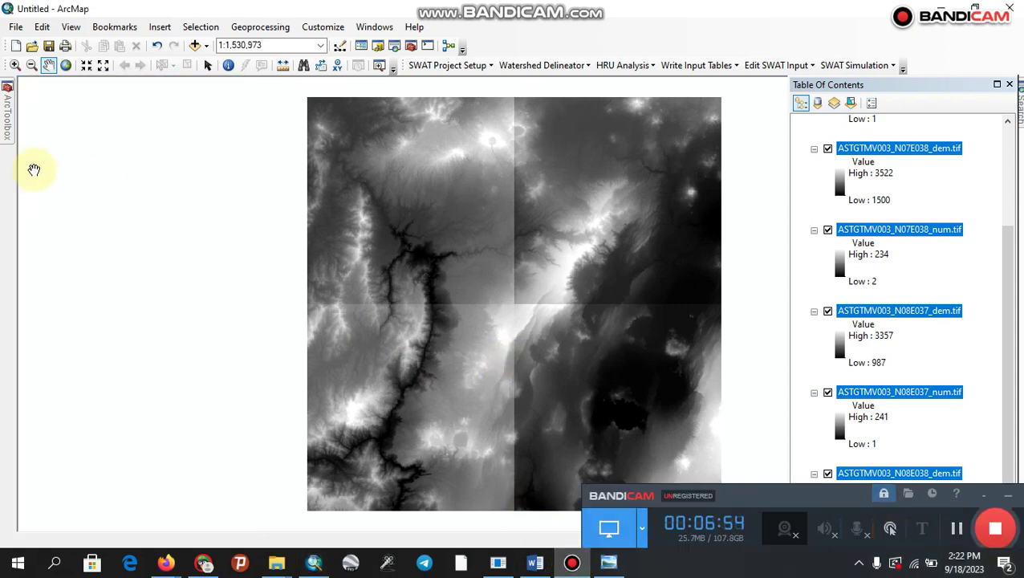
# - Open the Mosaic To New Raster tool from the Raster Dataset toolset and add ASTGTMV003_N07E037_dem.tif as an input raster
pyautogui.click(7, 129)
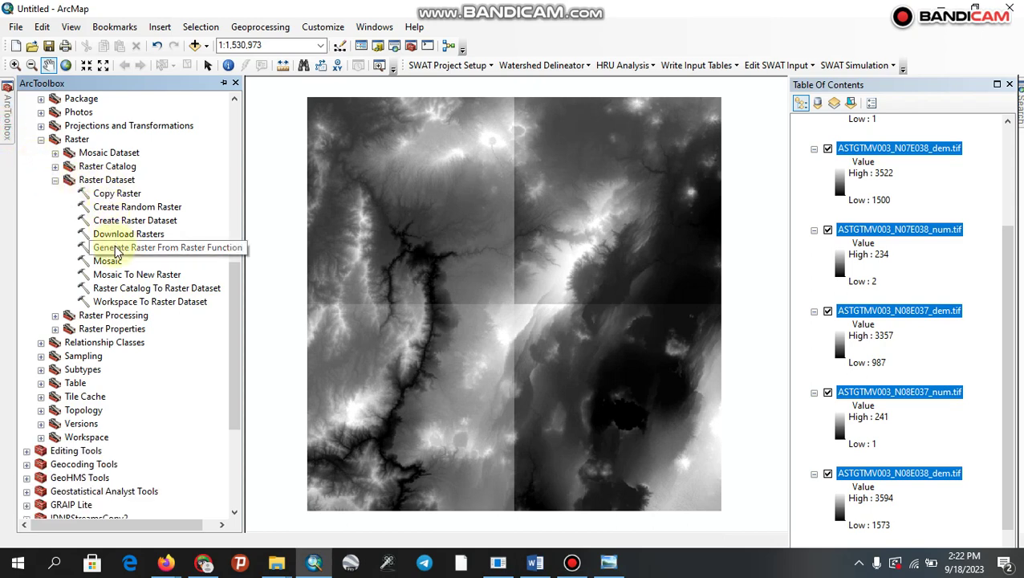
pyautogui.click(118, 273)
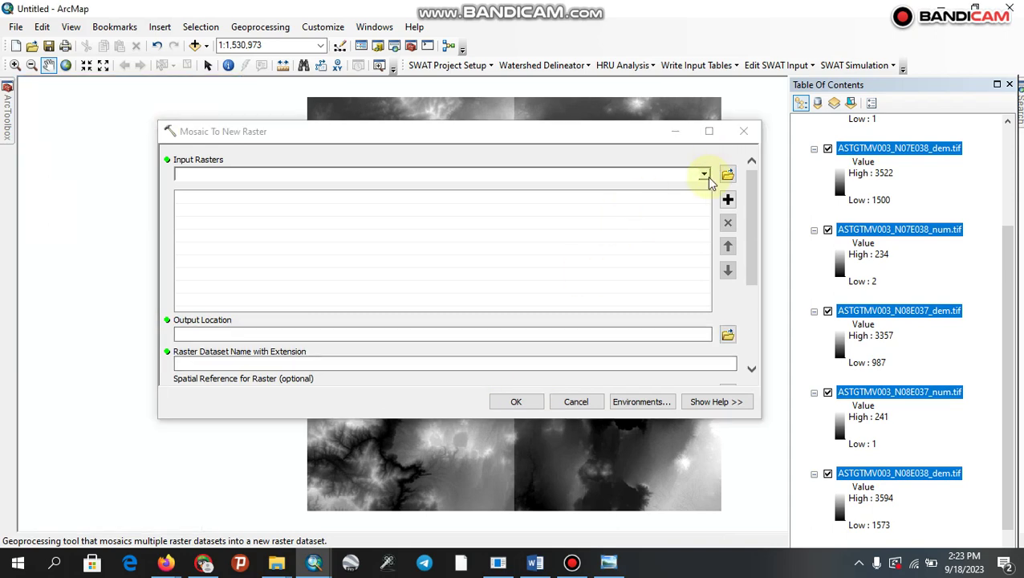
pyautogui.click(704, 174)
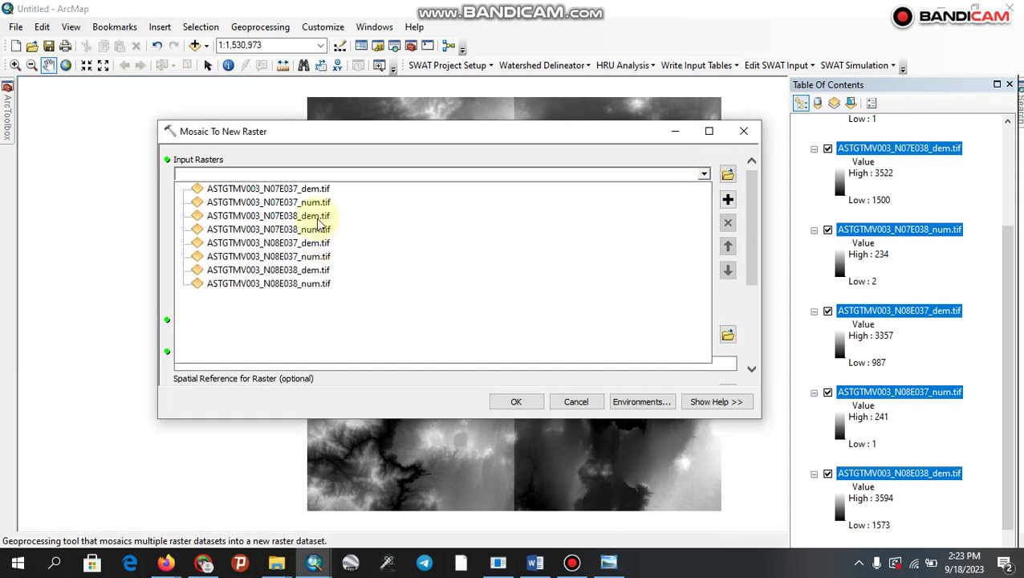
pyautogui.click(317, 189)
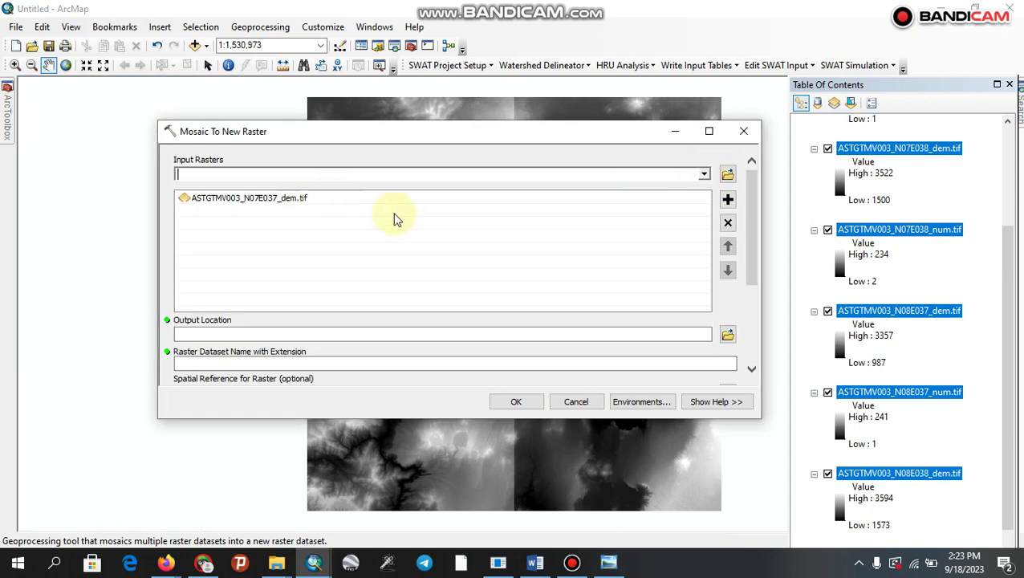
pyautogui.click(571, 563)
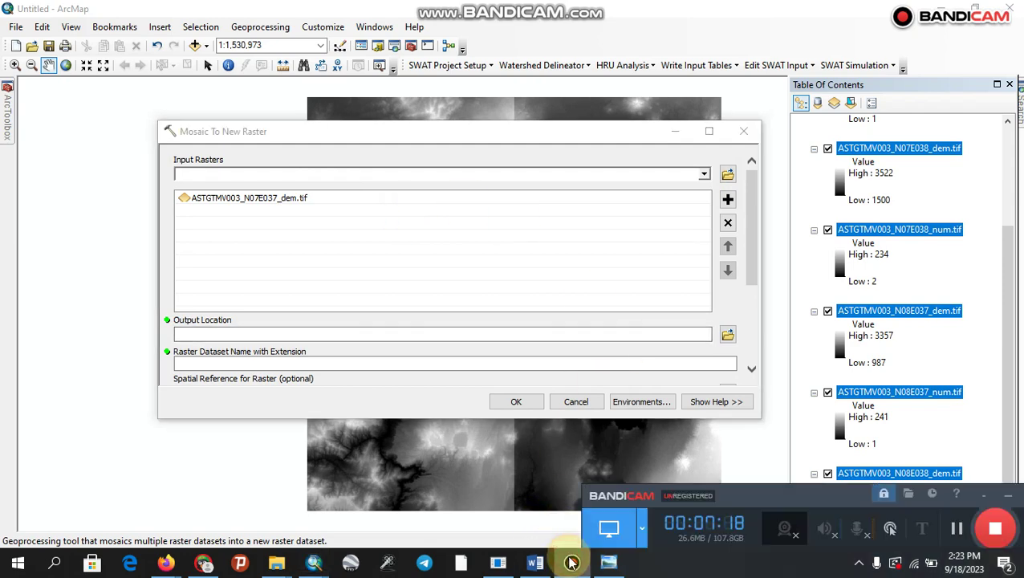
pyautogui.click(957, 528)
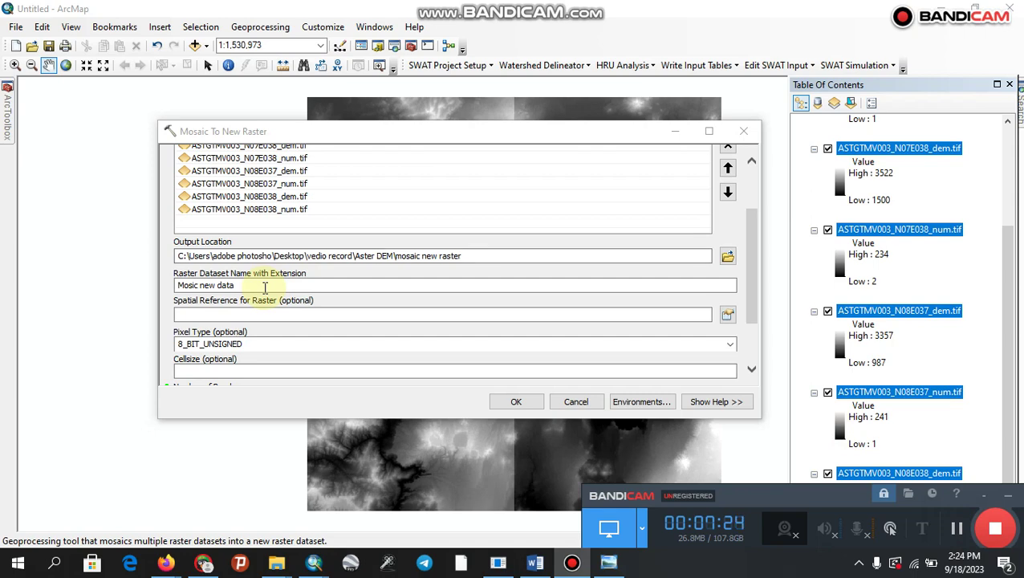
# - Change the output raster dataset name to "Mosicd DEM" in the Mosaic To New Raster settings
pyautogui.click(214, 287)
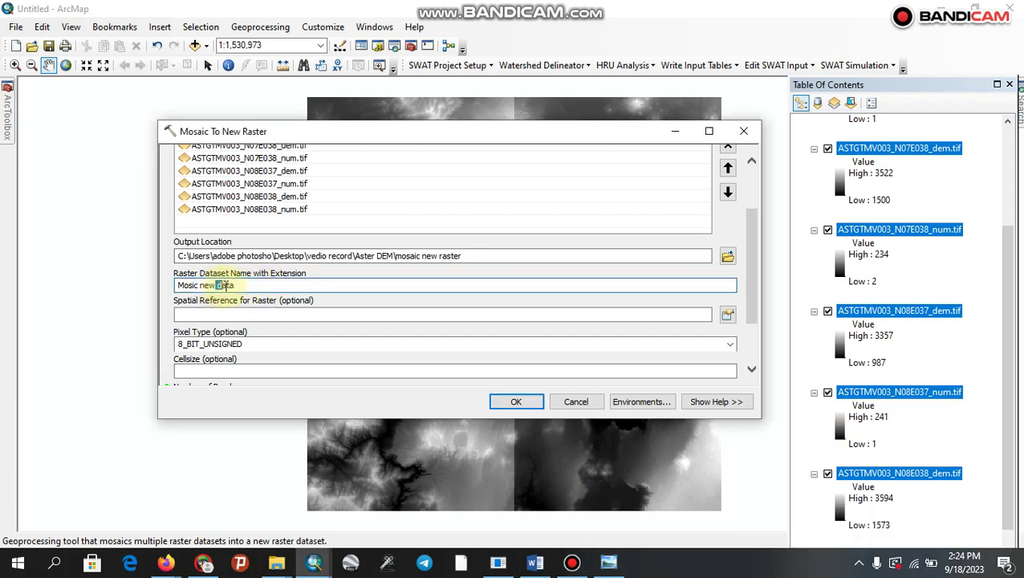
pyautogui.moveTo(233, 286); pyautogui.dragTo(200, 293)
pyautogui.write('d DEM')
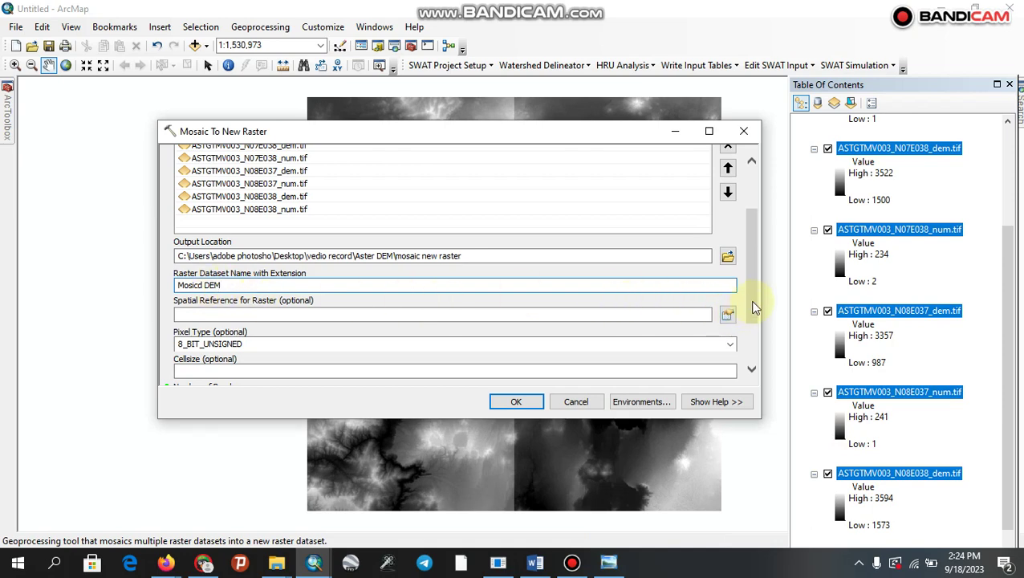
pyautogui.moveTo(753, 307); pyautogui.dragTo(759, 344)
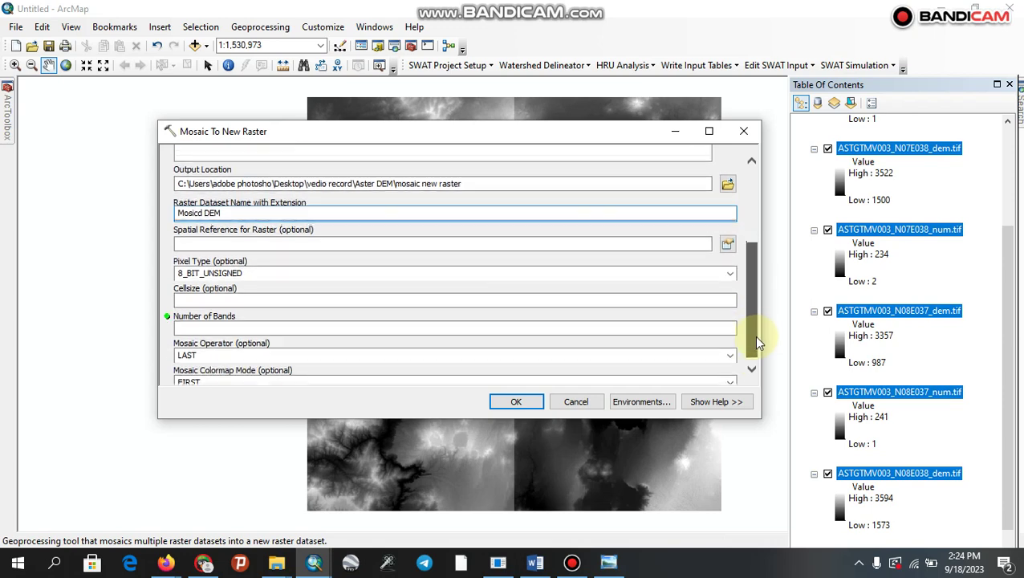
# - Set the number of bands to 1 and run Mosaic To New Raster with the remaining default settings
pyautogui.click(620, 324)
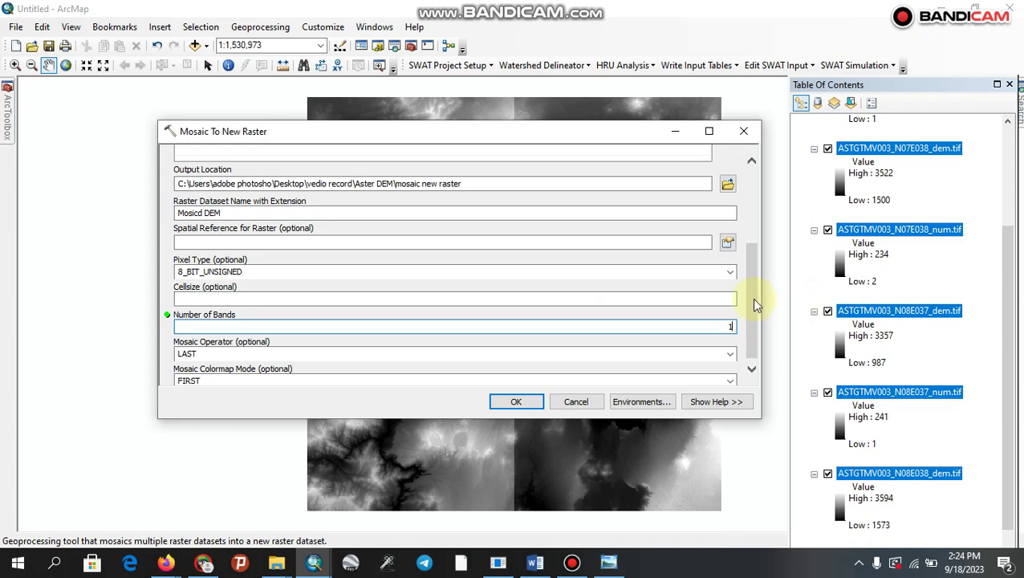
pyautogui.moveTo(751, 299); pyautogui.dragTo(755, 319)
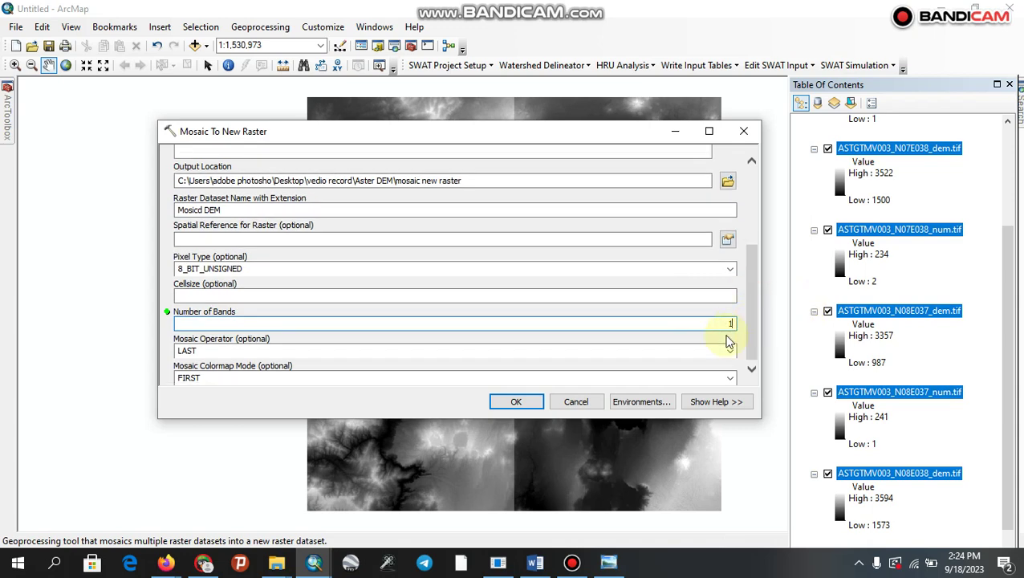
pyautogui.click(513, 403)
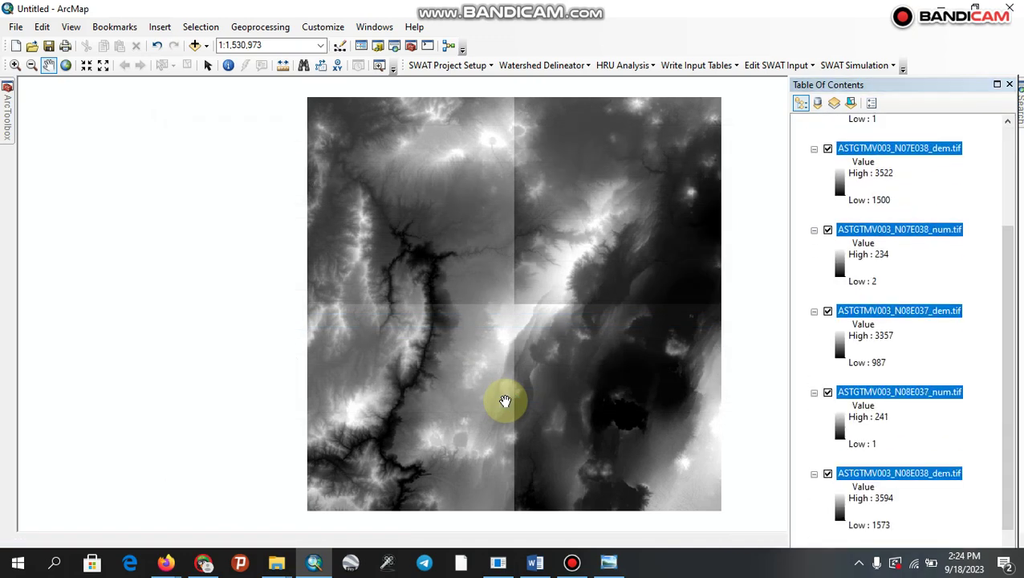
pyautogui.click(570, 564)
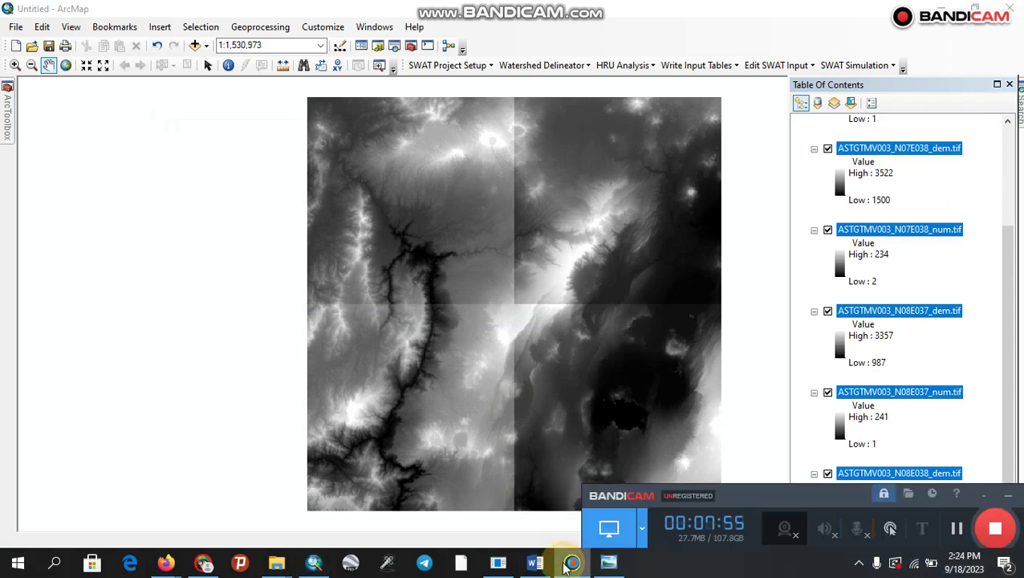
pyautogui.click(964, 531)
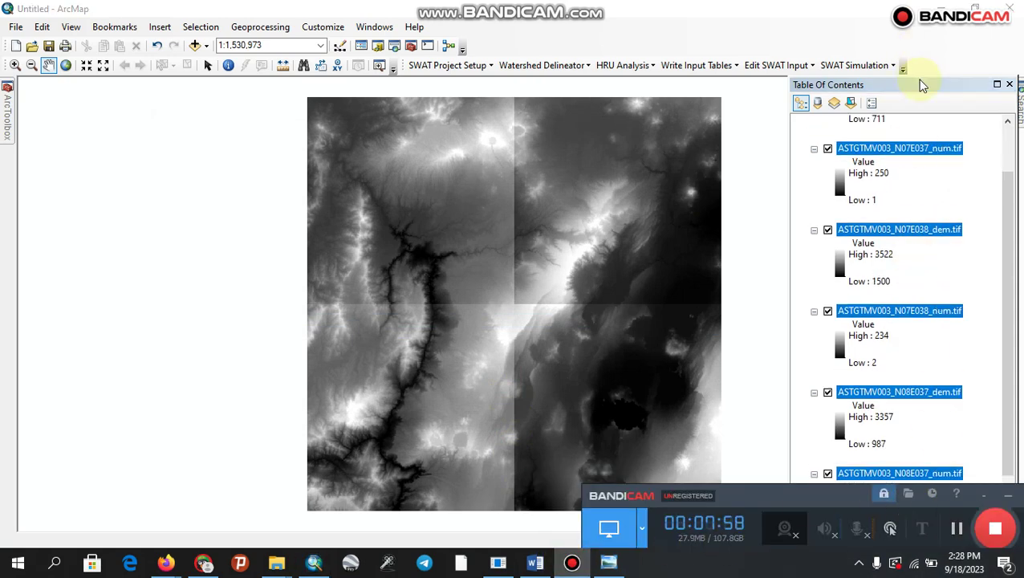
# - Move the Table of Contents to the opposite side of the map and hide the dem and num layers of tiles N07E037 and N07E038
pyautogui.moveTo(920, 83); pyautogui.dragTo(187, 62)
pyautogui.moveTo(277, 203); pyautogui.dragTo(273, 79)
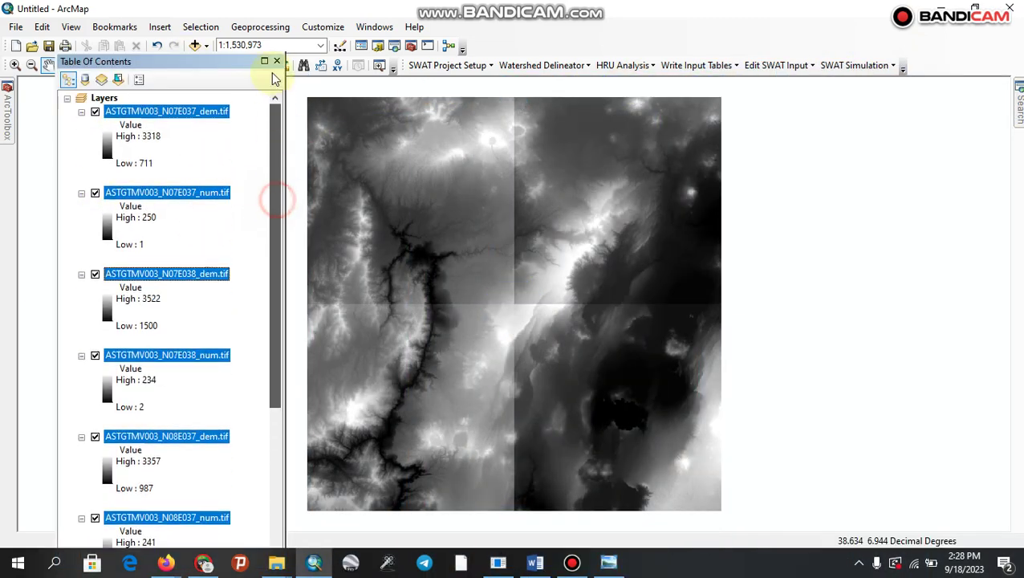
pyautogui.click(94, 112)
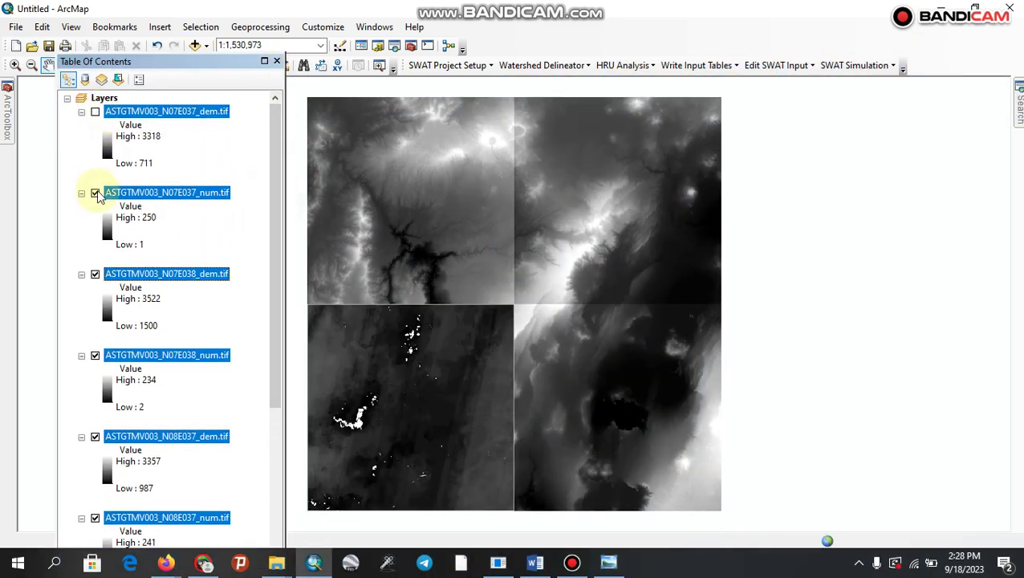
pyautogui.click(95, 193)
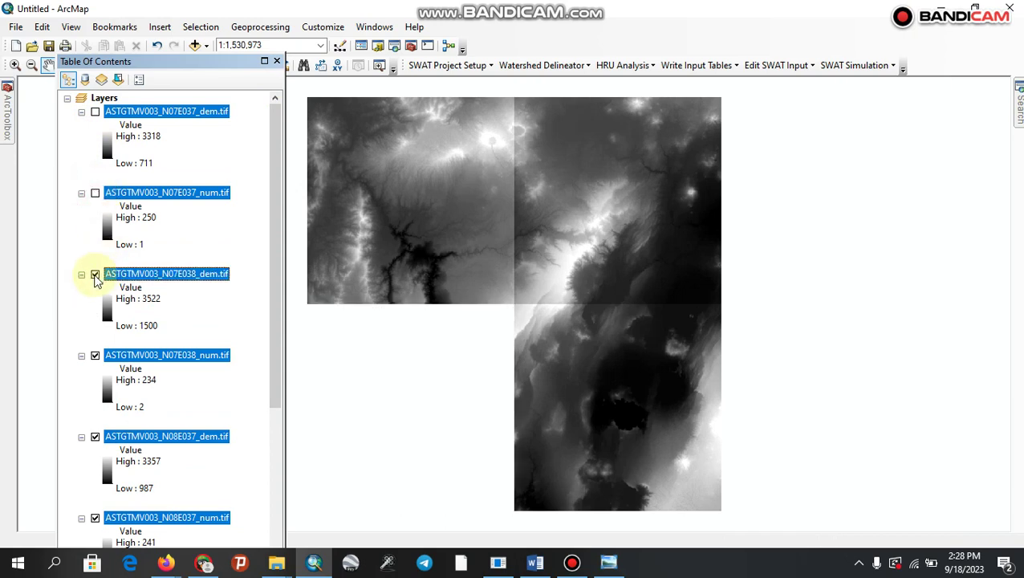
pyautogui.click(95, 275)
pyautogui.click(95, 356)
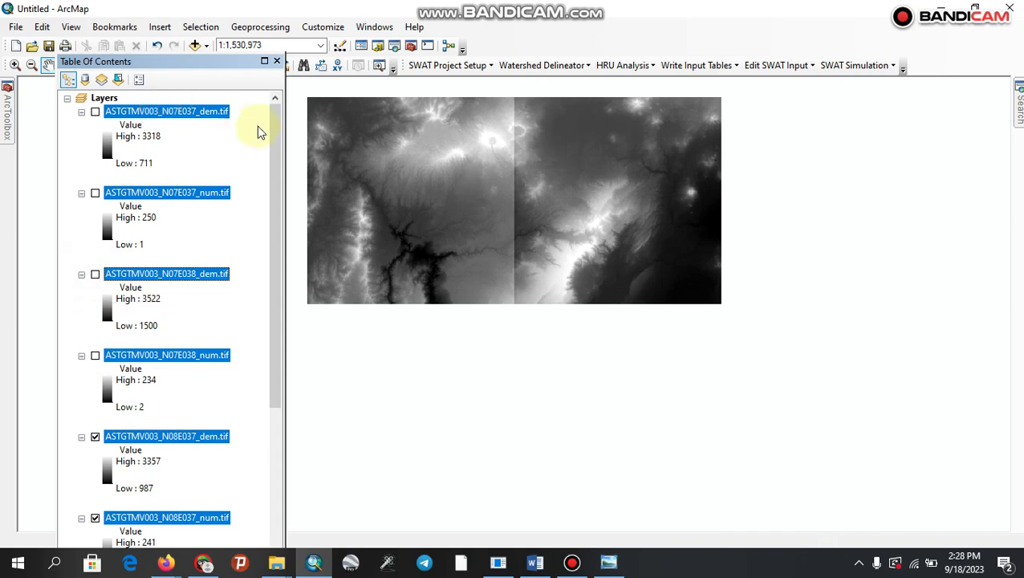
# - Hide the dem and num layers of tile N08E037 and select the ASTGTMV003_N08E038_dem.tif layer
pyautogui.moveTo(274, 137); pyautogui.dragTo(269, 291)
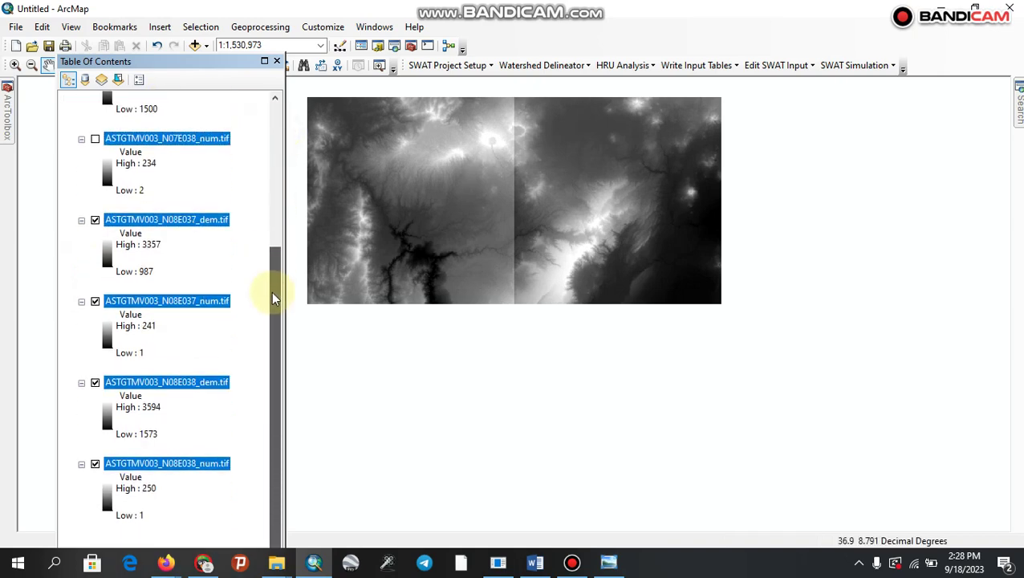
pyautogui.click(172, 369)
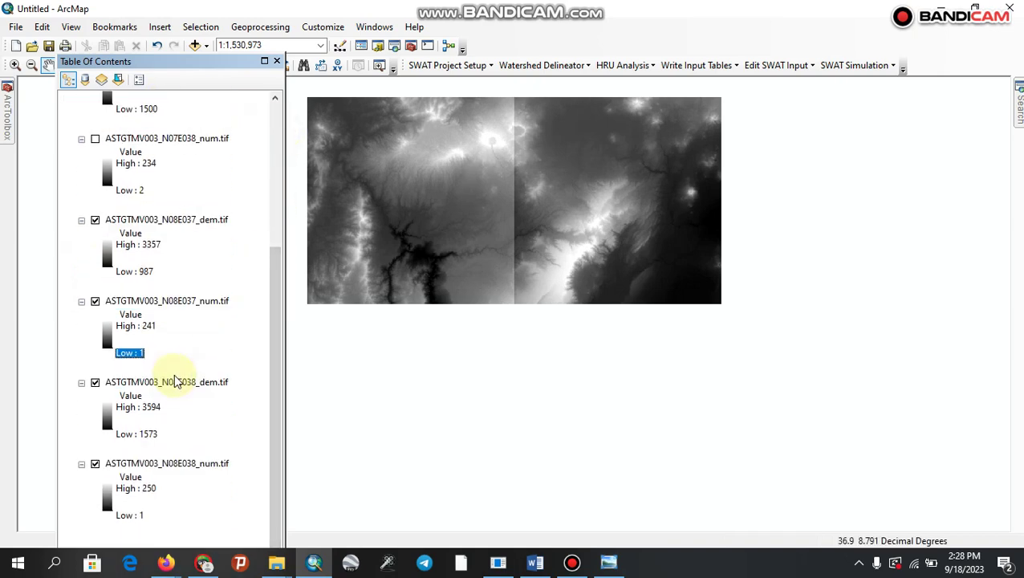
pyautogui.moveTo(276, 305); pyautogui.dragTo(279, 144)
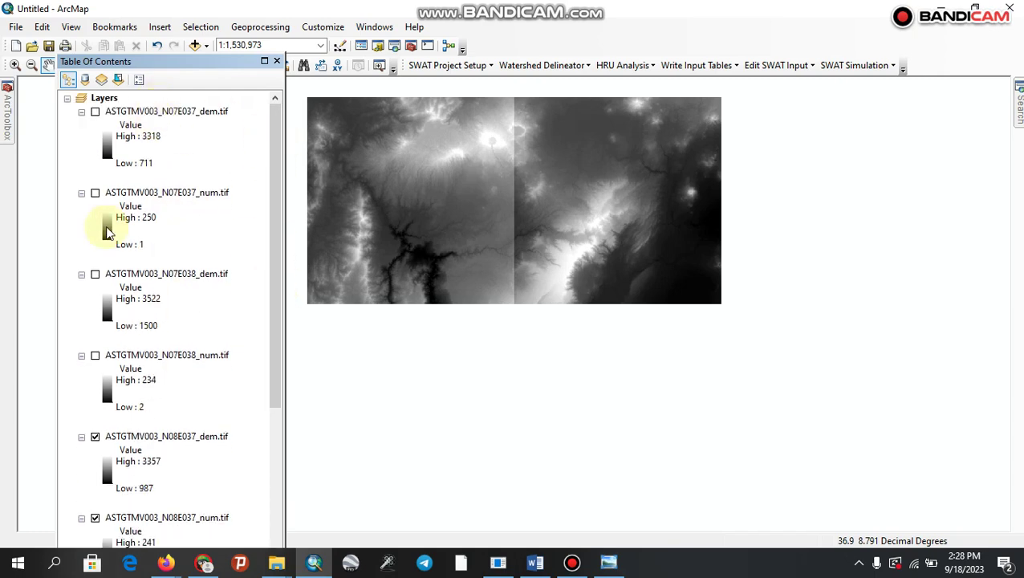
pyautogui.click(96, 437)
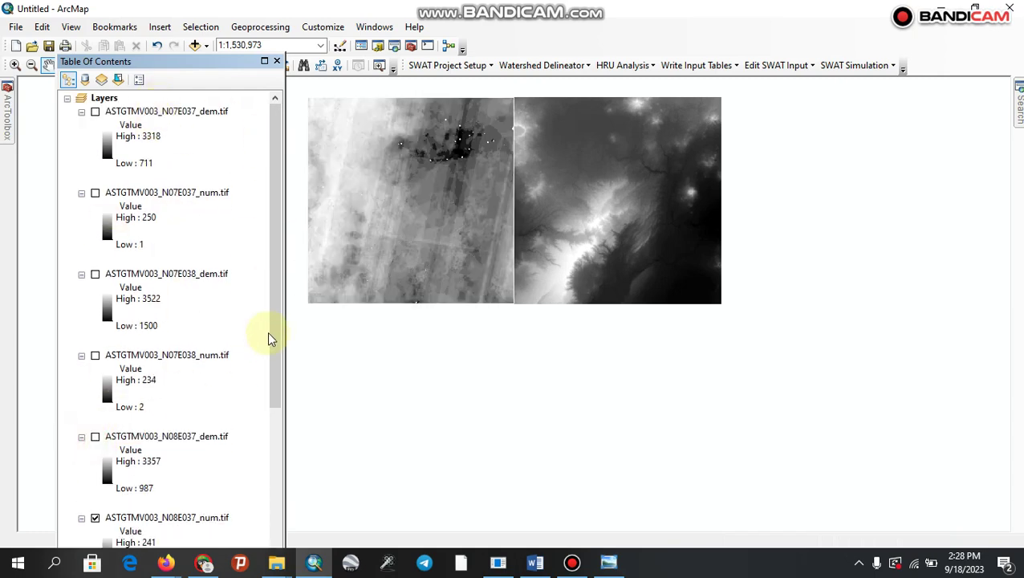
pyautogui.scroll(-3, 266, 402)
pyautogui.click(95, 396)
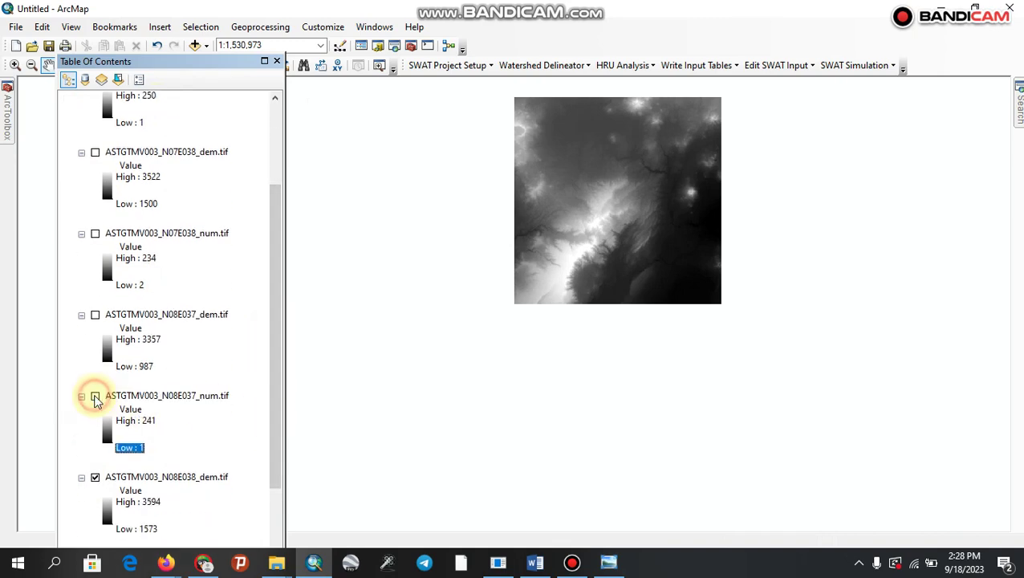
pyautogui.click(198, 477)
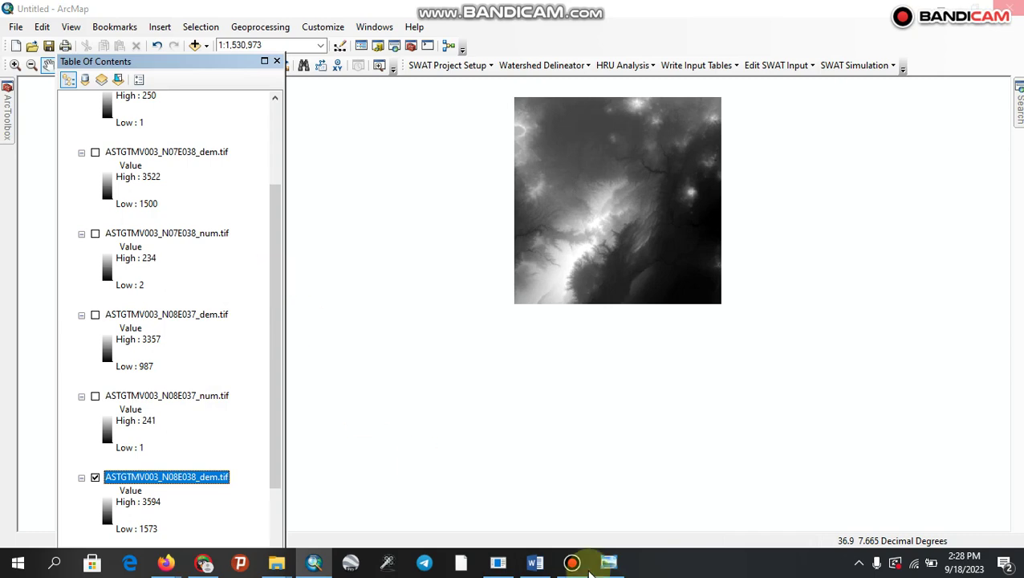
pyautogui.click(571, 562)
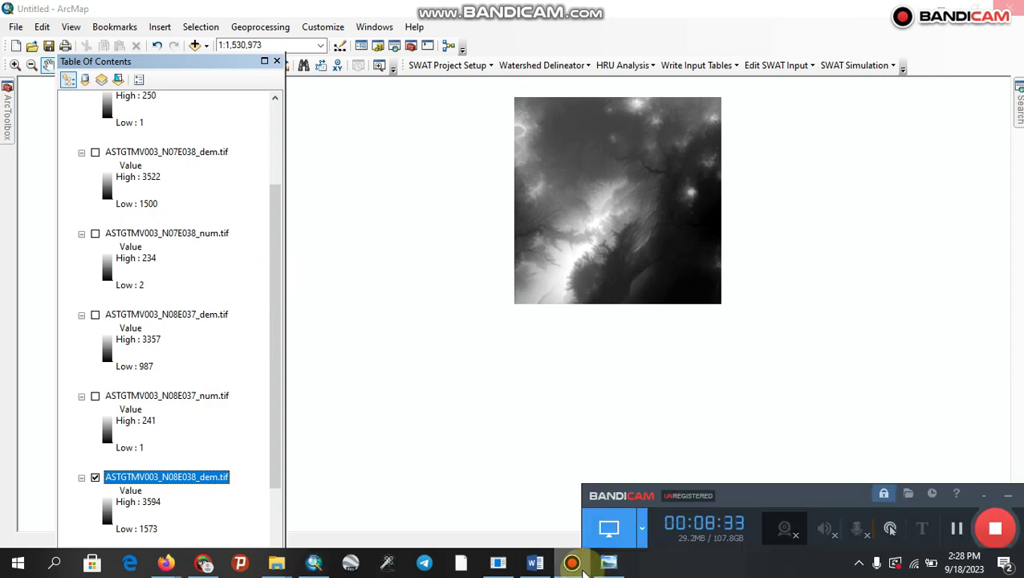
pyautogui.click(957, 527)
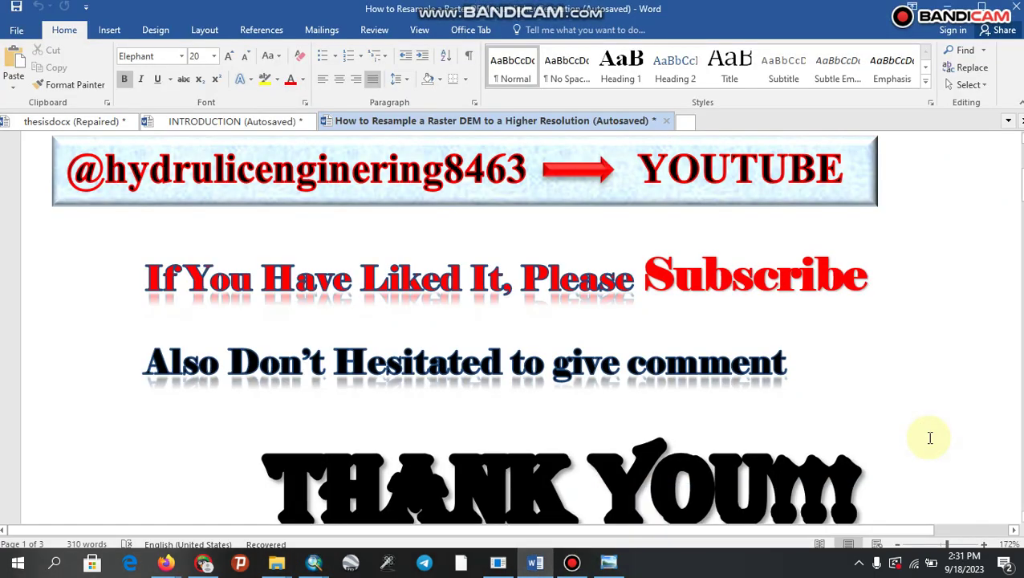